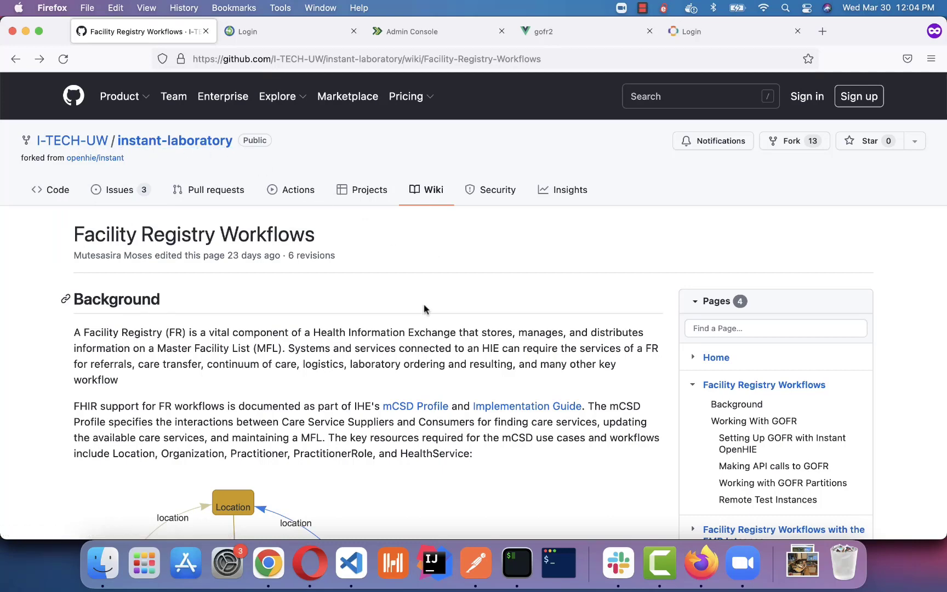
Glance at the gofr2 tab, then scroll the wiki down to the Remote Test Instances table.
scroll(425, 307, down, 10)
scroll(424, 305, down, 2)
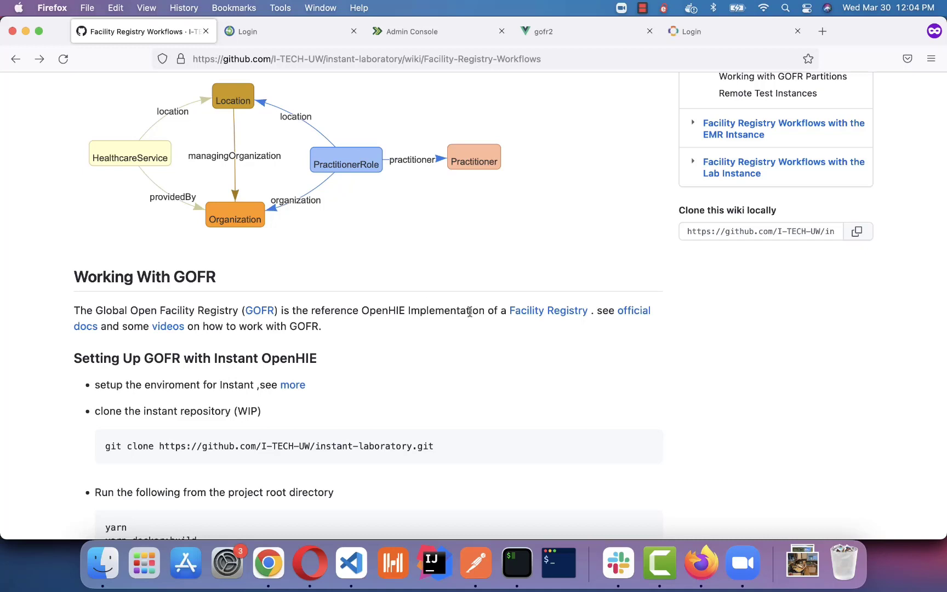
click(567, 37)
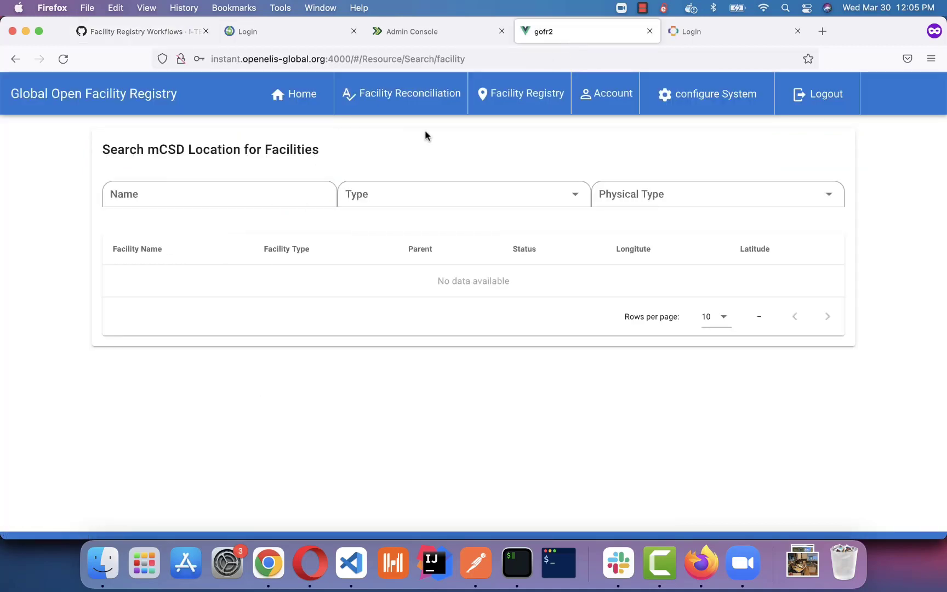
mouse_move(388, 113)
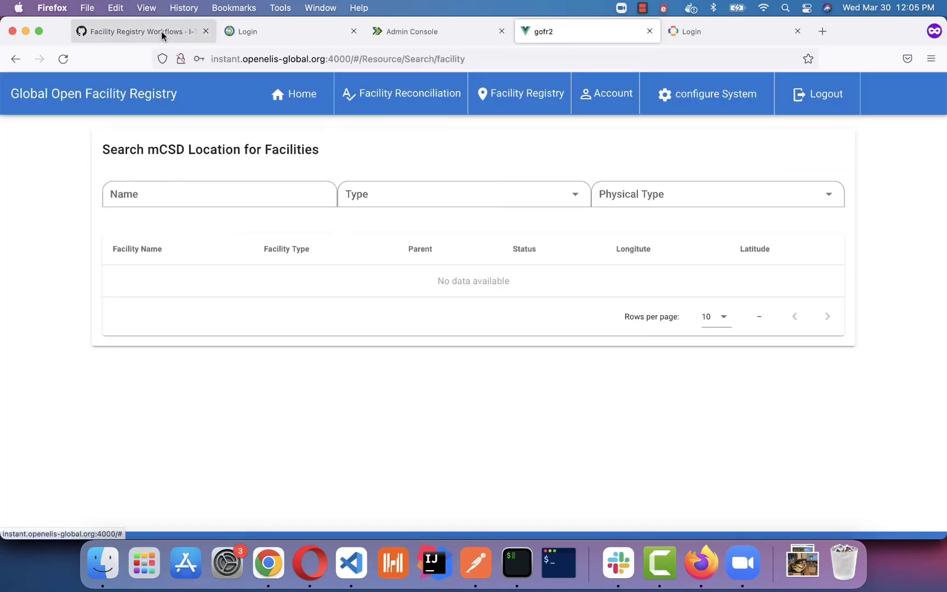
click(159, 32)
scroll(167, 282, down, 10)
scroll(167, 287, down, 8)
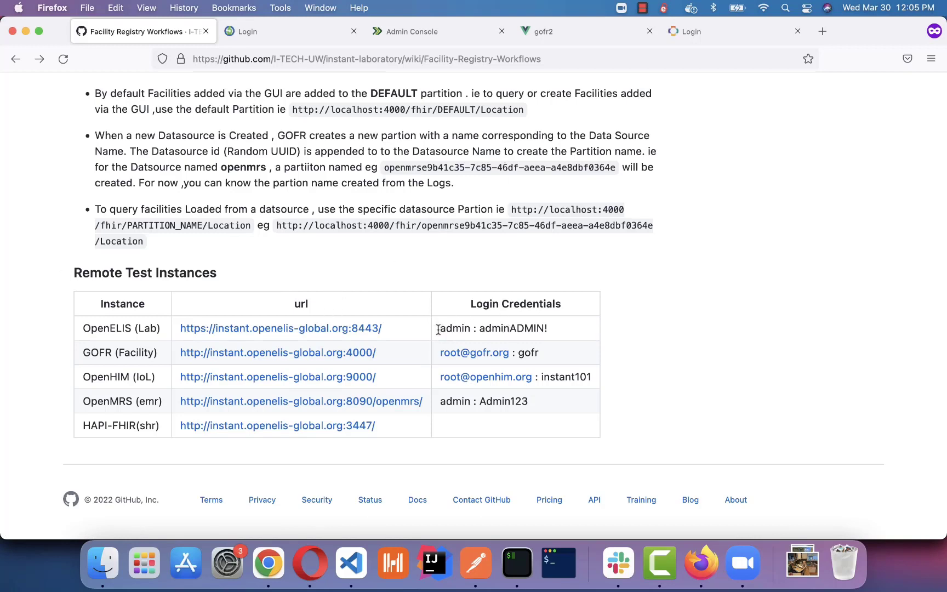
Start a new organization from the gofr2 Facility Registry menu.
click(562, 37)
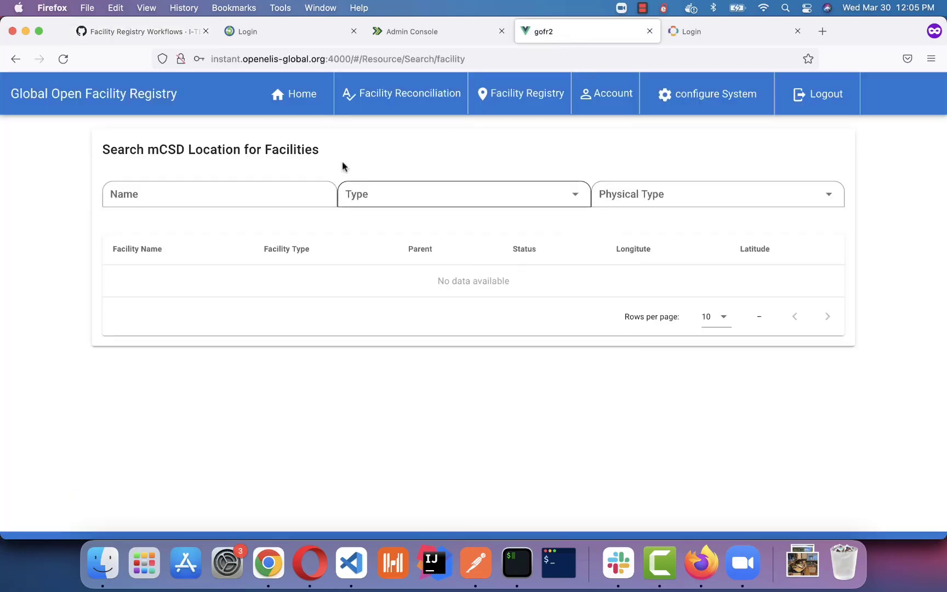
click(499, 93)
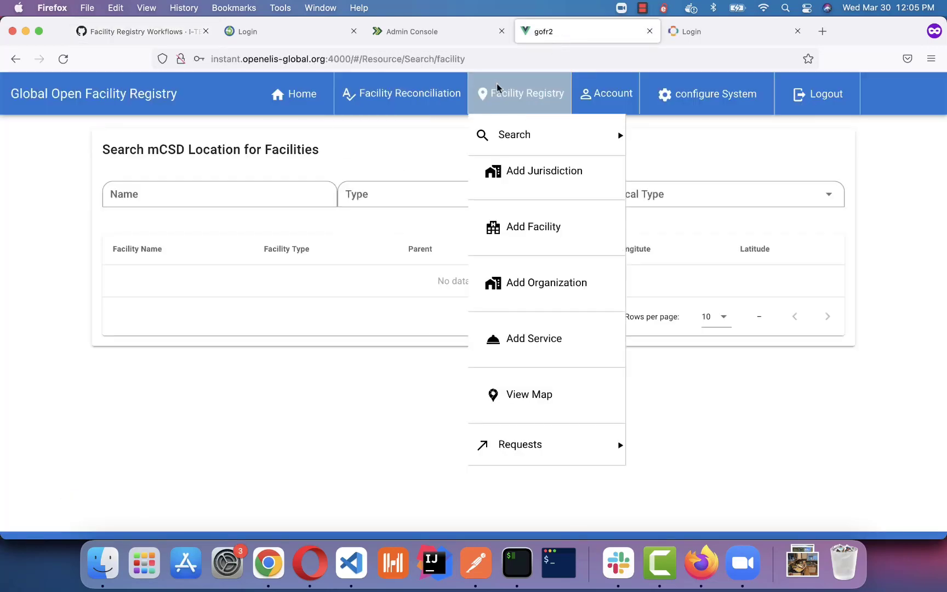
click(523, 285)
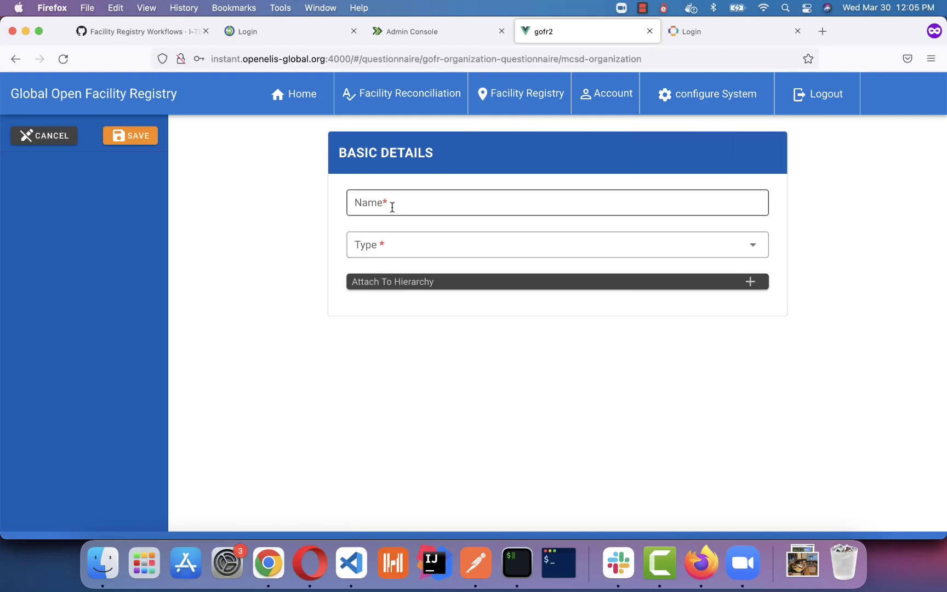
Save organization 'Ministry of Health' with type Government.
click(392, 207)
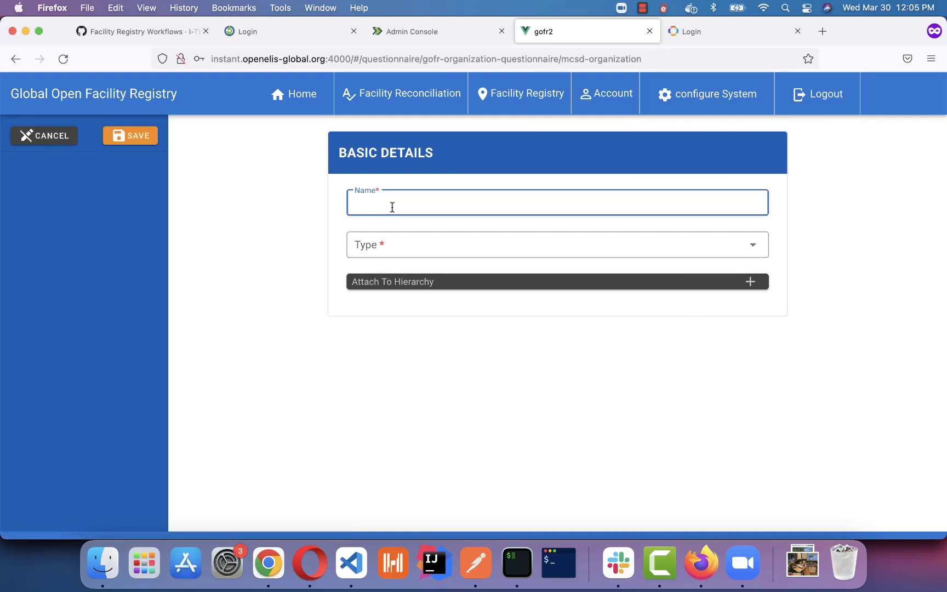
text(Ministry of Health)
click(492, 256)
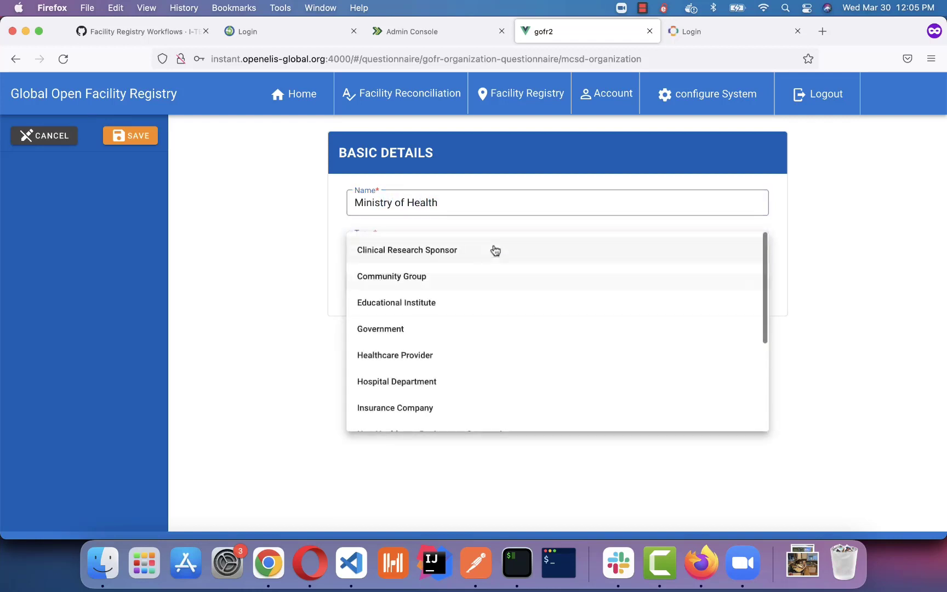
click(423, 333)
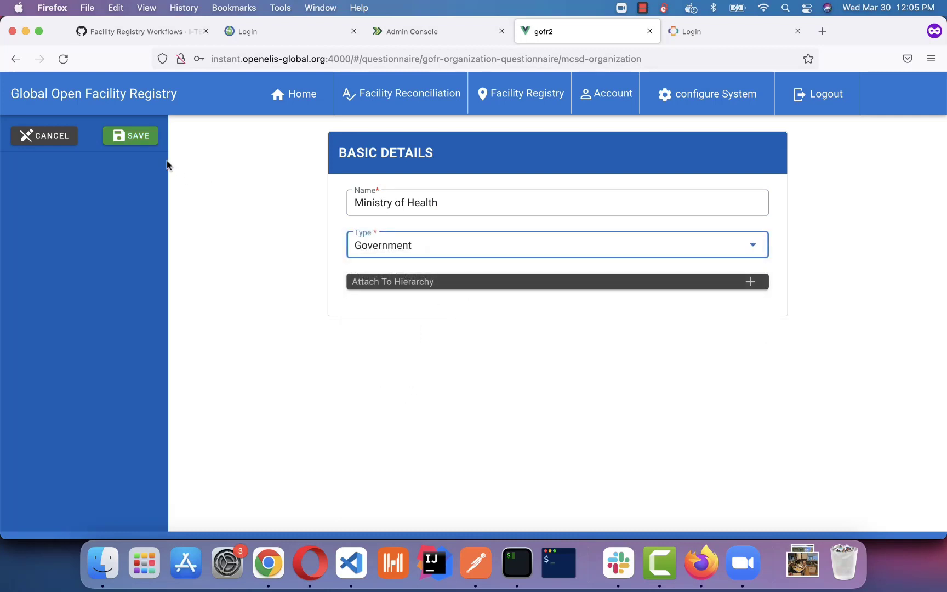
click(130, 135)
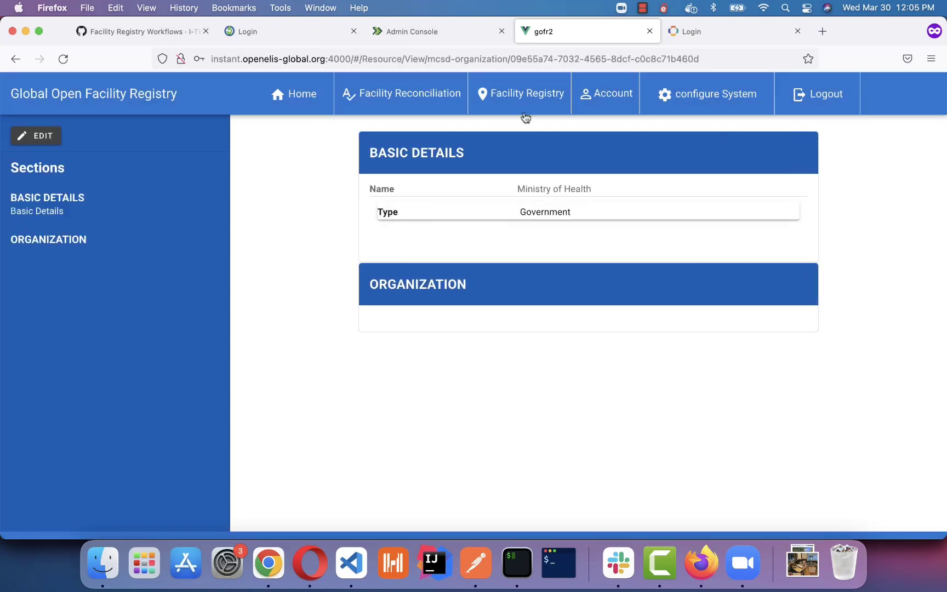
click(525, 117)
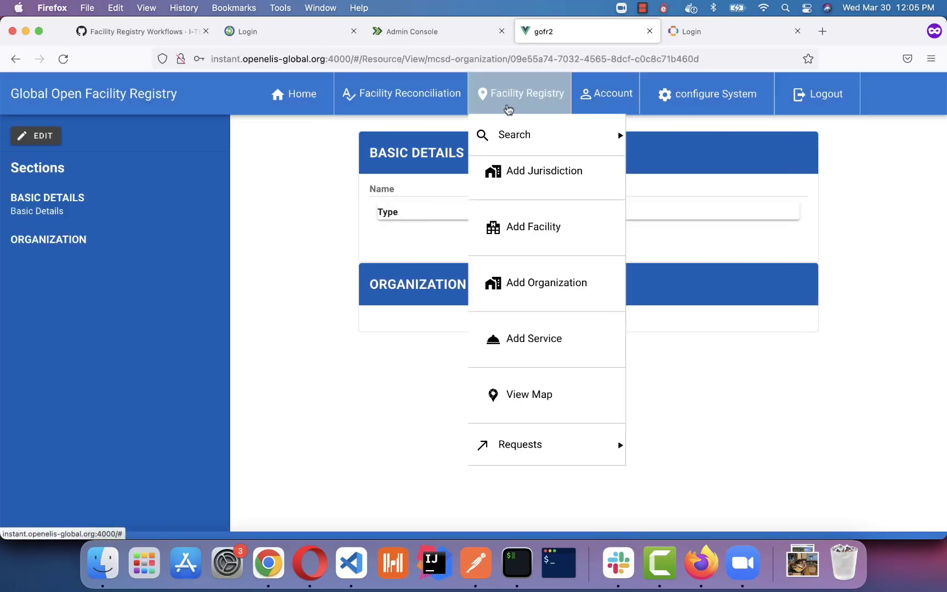
Start a new facility named 'Comunity Clinic' with status Active.
click(531, 236)
click(386, 200)
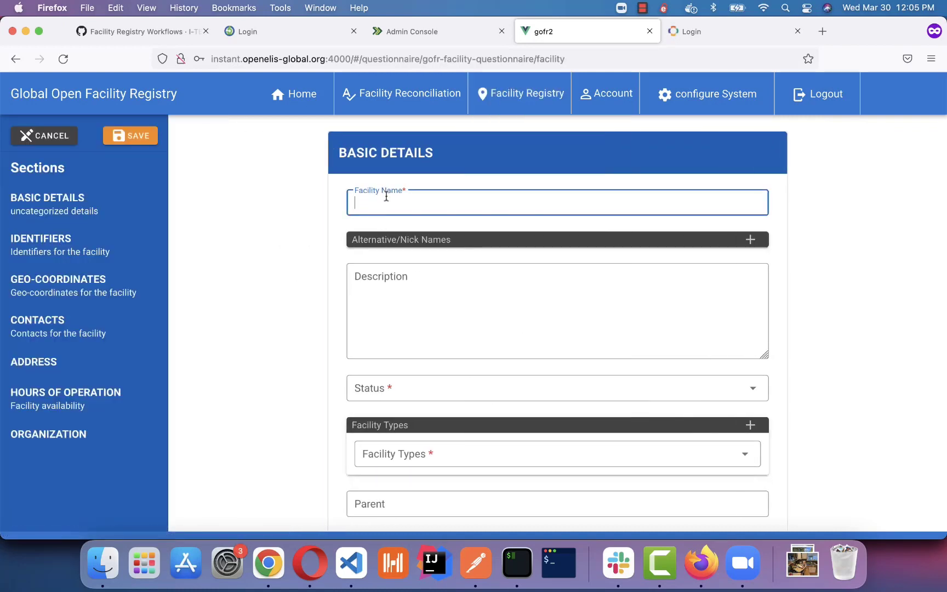
text(Comunity Clinic)
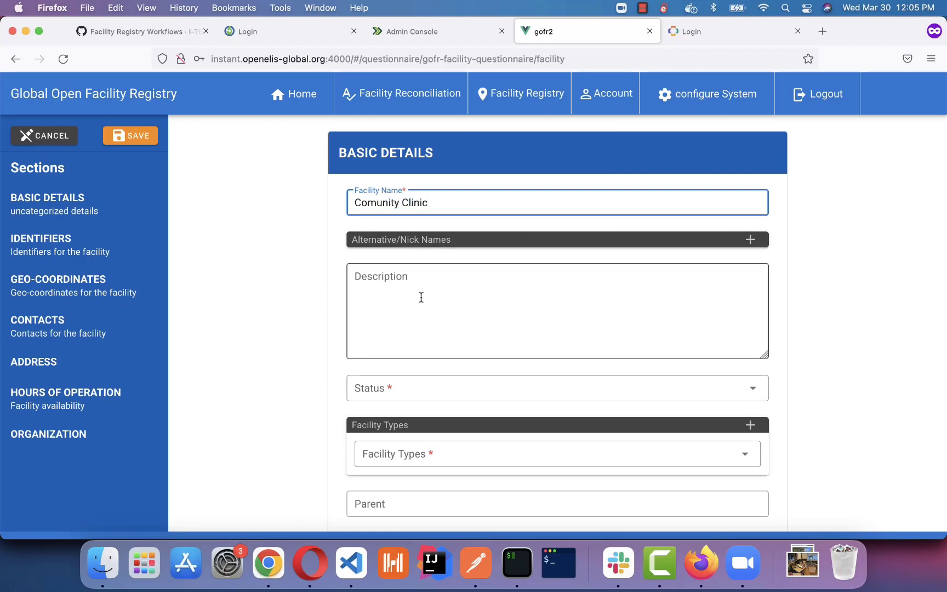
click(410, 393)
click(403, 407)
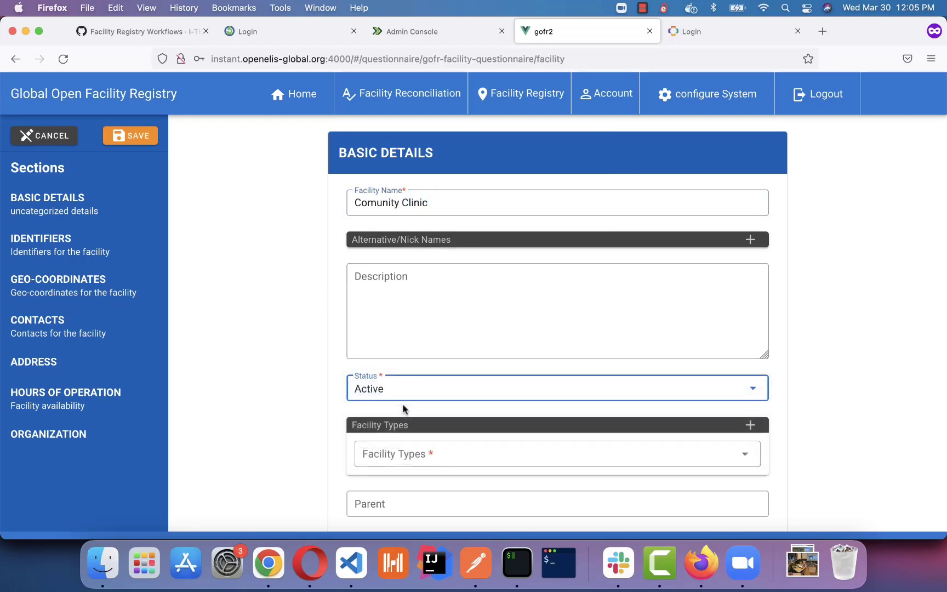
scroll(403, 408, down, 3)
Set the facility type to Community Location.
click(412, 335)
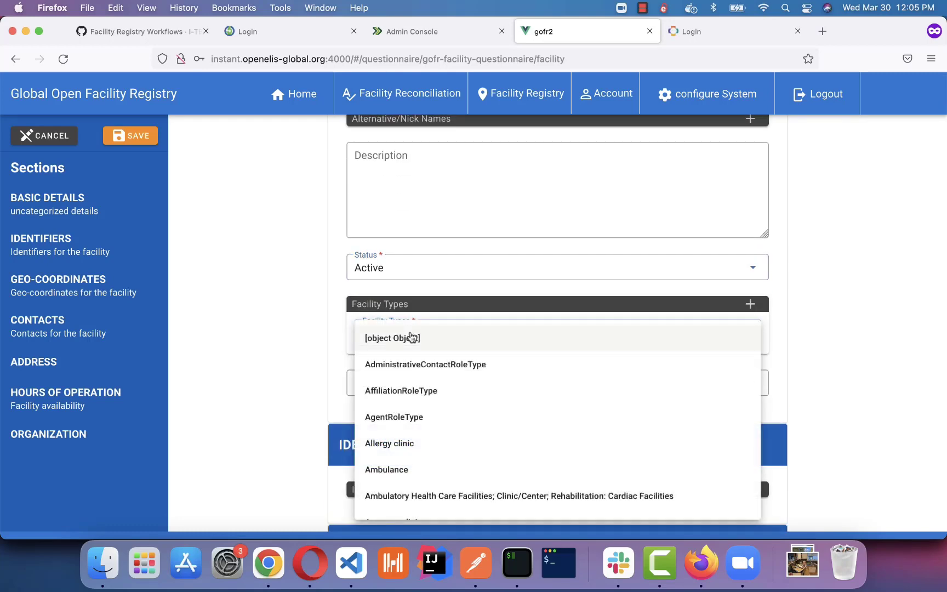
scroll(412, 336, down, 10)
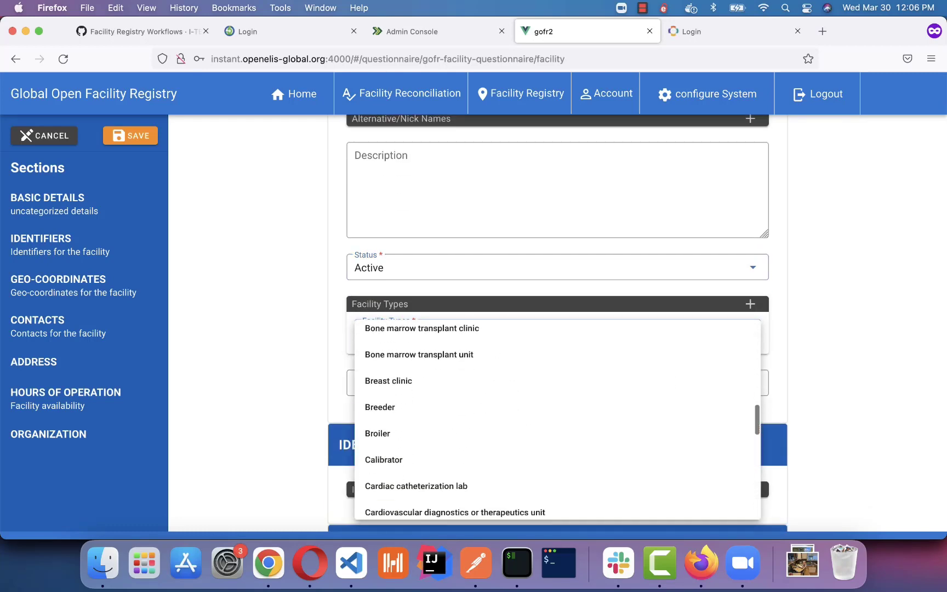
scroll(412, 338, down, 5)
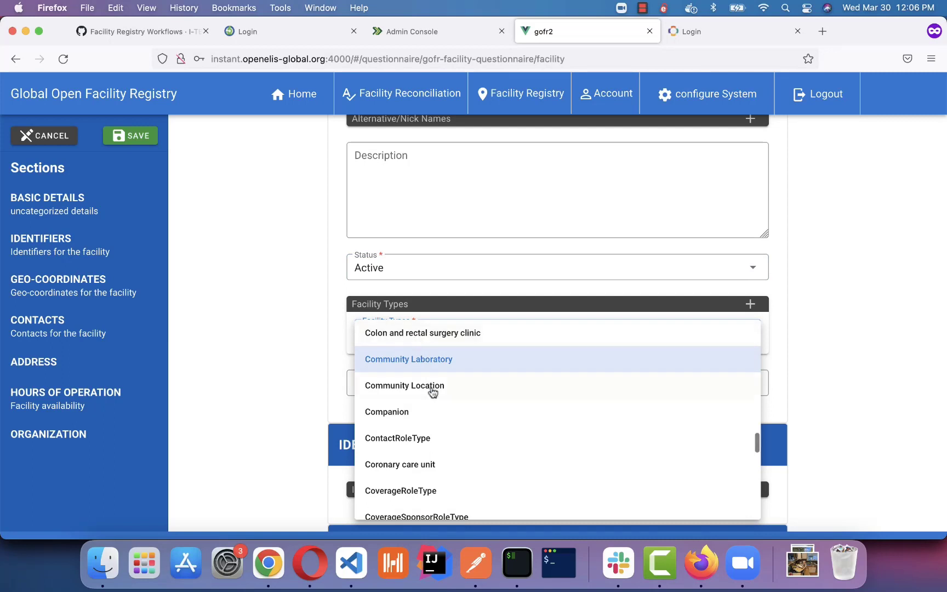
click(432, 387)
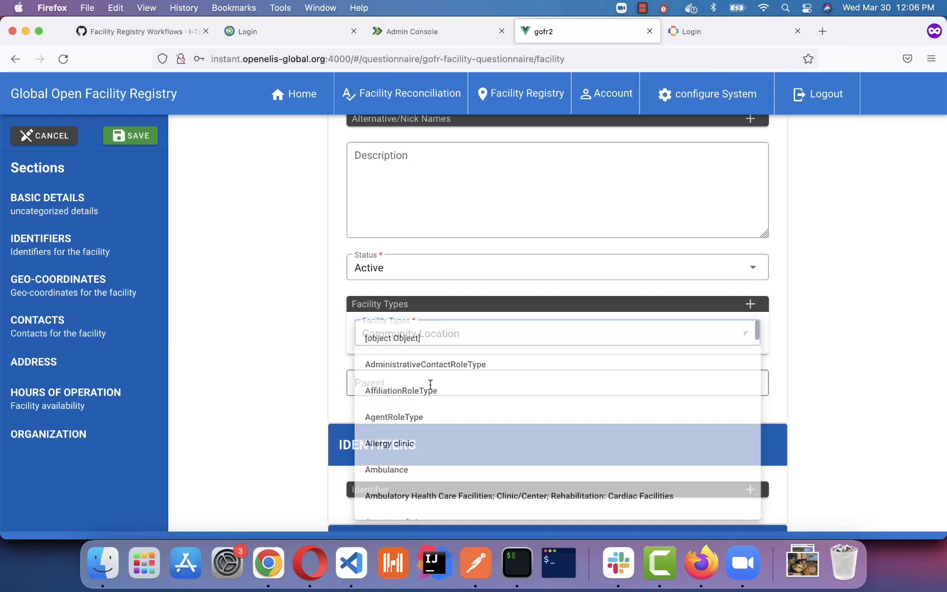
scroll(364, 408, down, 7)
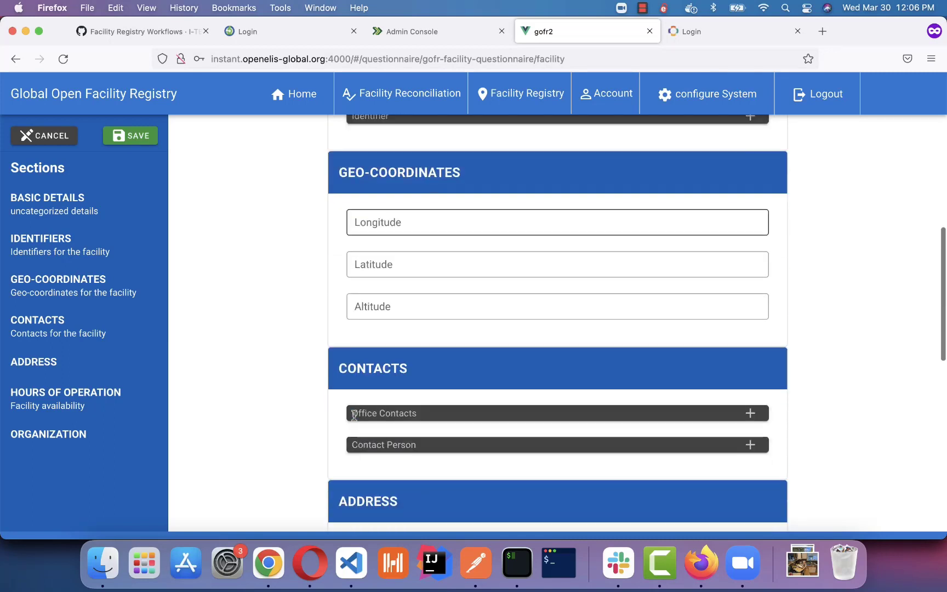
scroll(354, 415, down, 10)
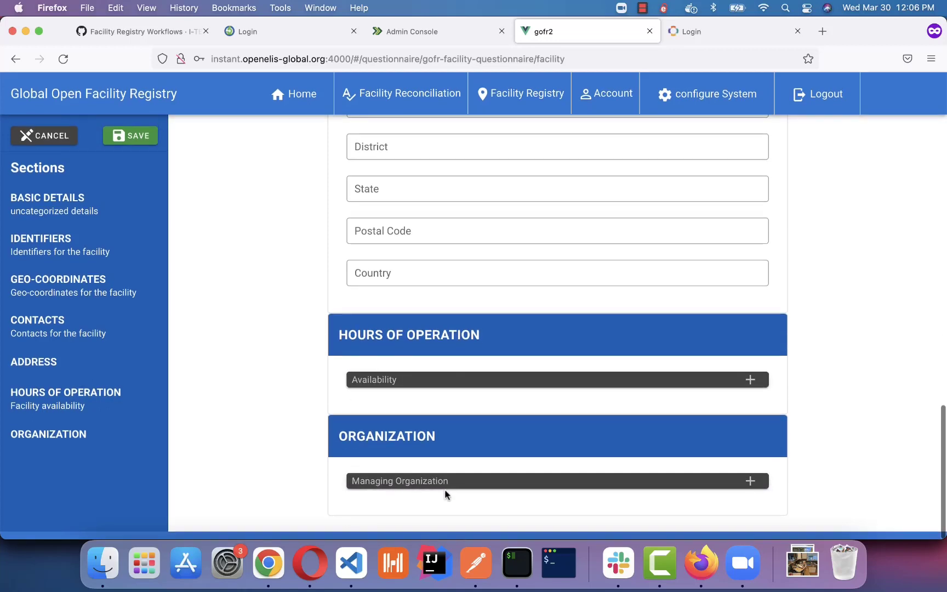
Add Ministry of Health as a Funder managing organization and save the facility.
click(751, 480)
scroll(630, 487, down, 3)
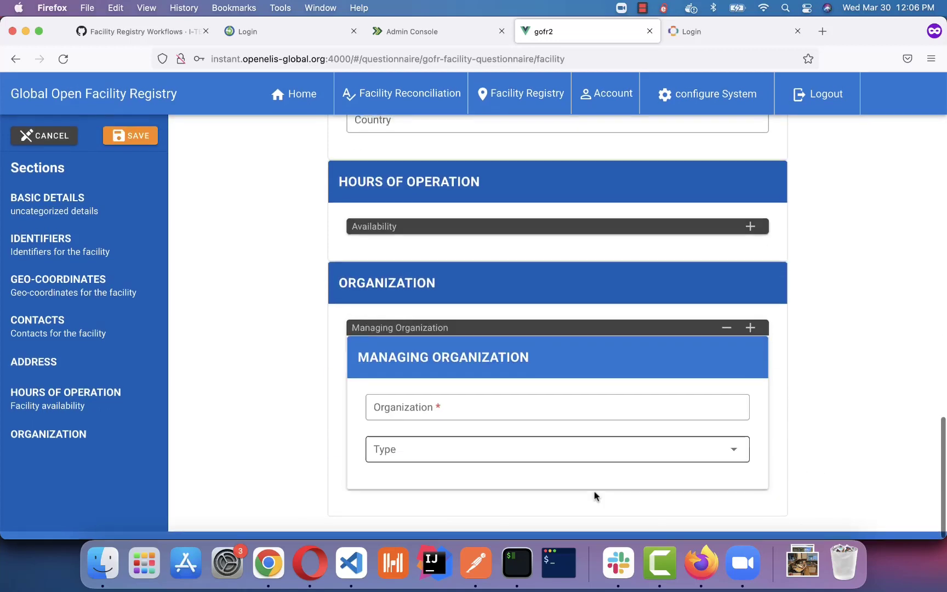
click(468, 408)
click(446, 435)
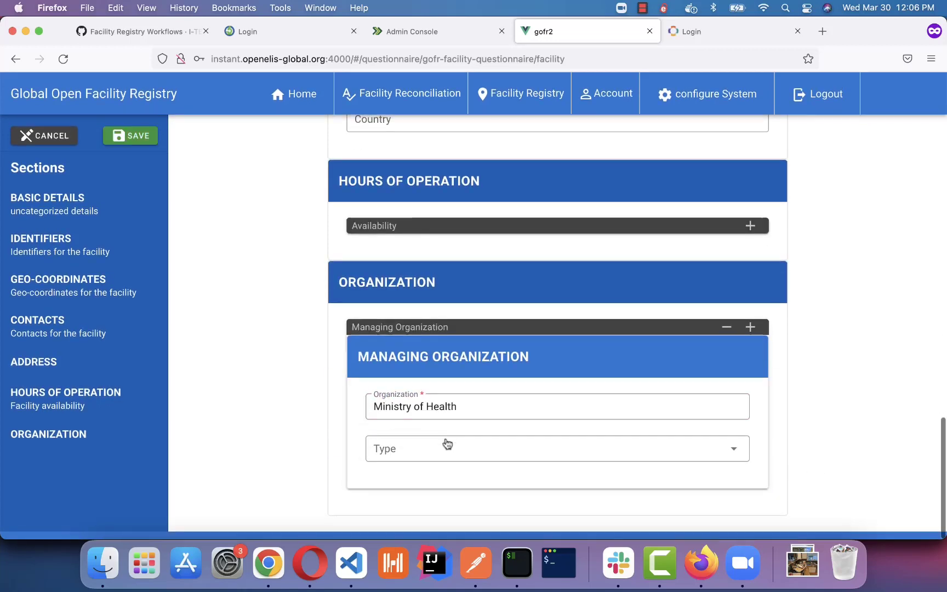
click(416, 453)
click(414, 458)
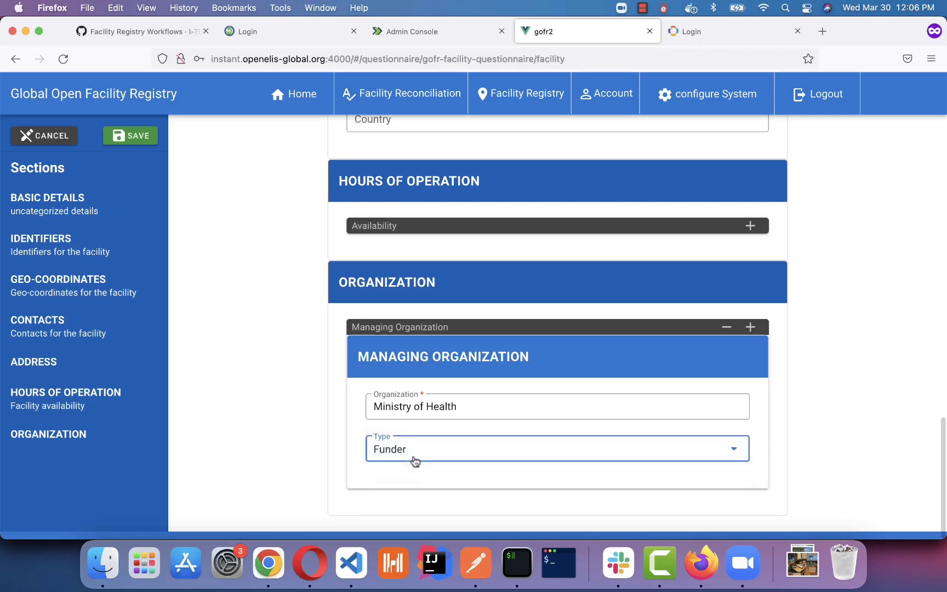
click(134, 137)
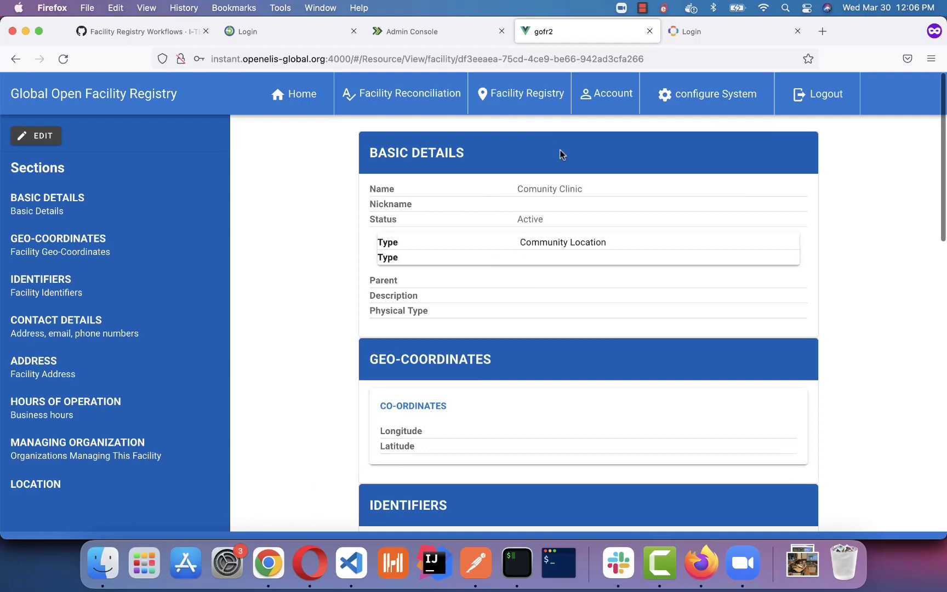
Start a new facility named 'Community Health Laboratory'.
mouse_move(514, 82)
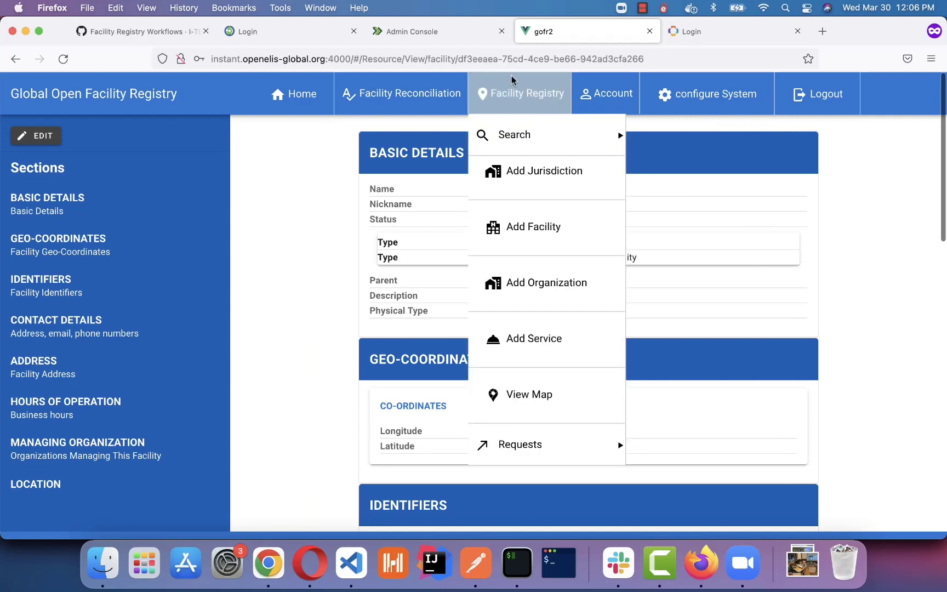
click(559, 230)
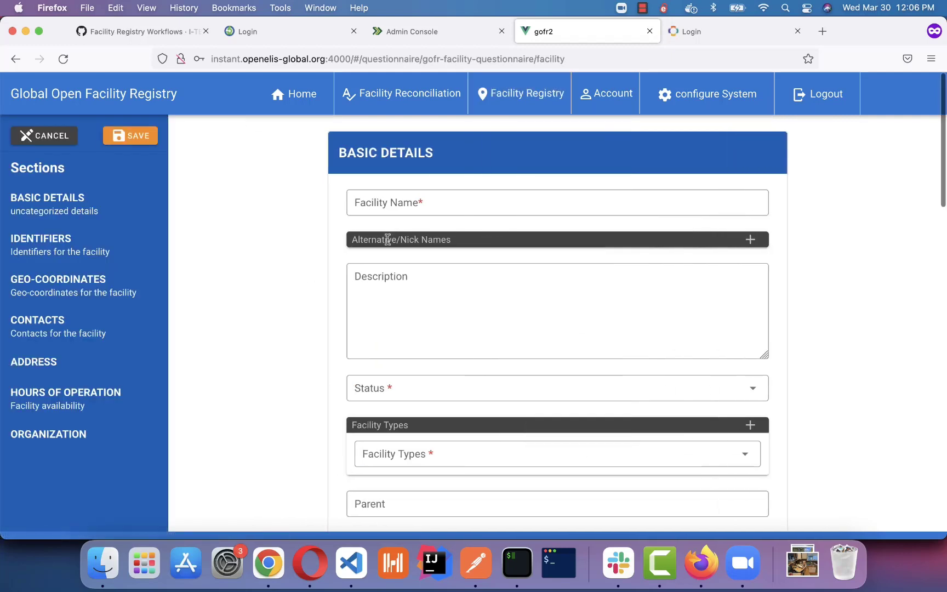
click(402, 204)
text(Com)
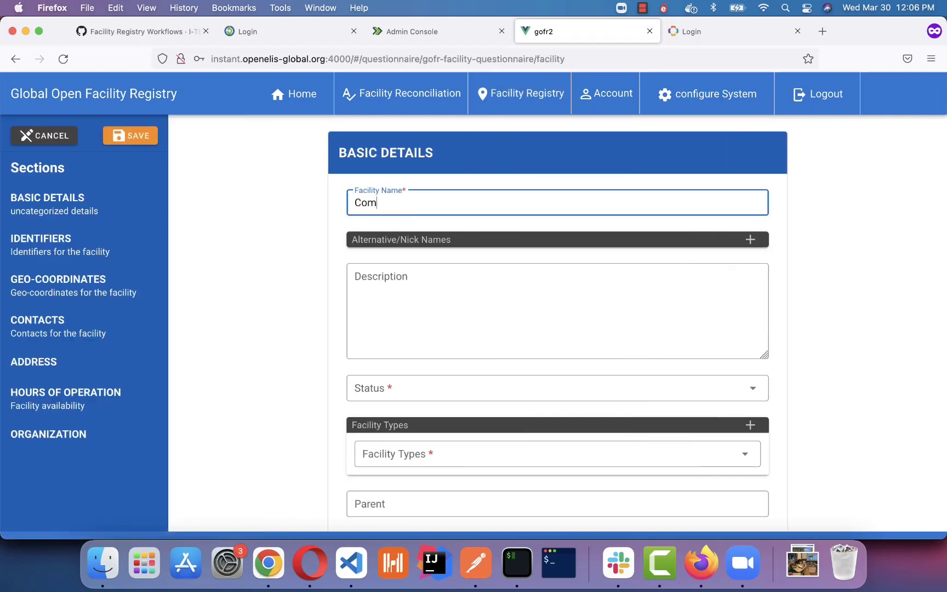
text(munity Health Laboratory)
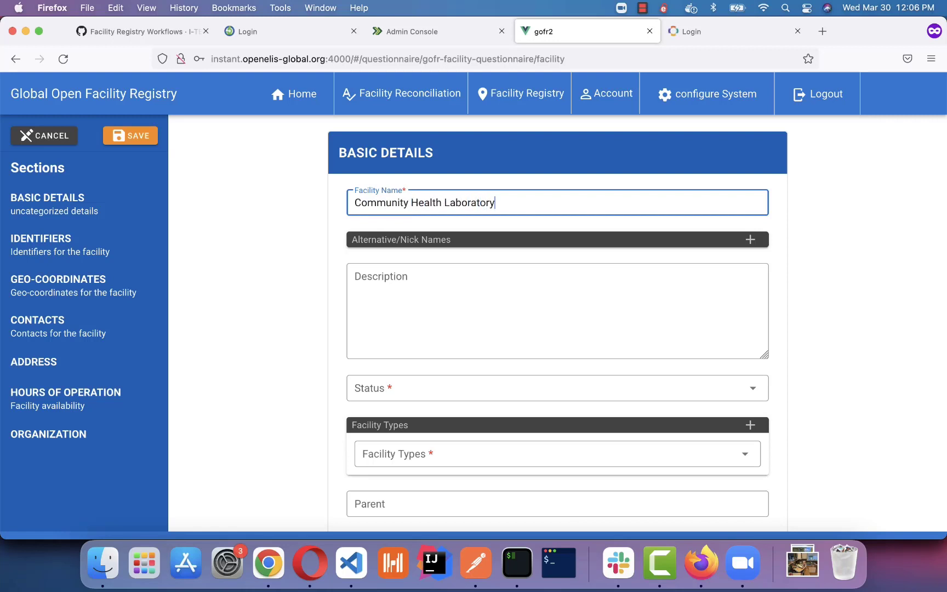
scroll(417, 425, down, 3)
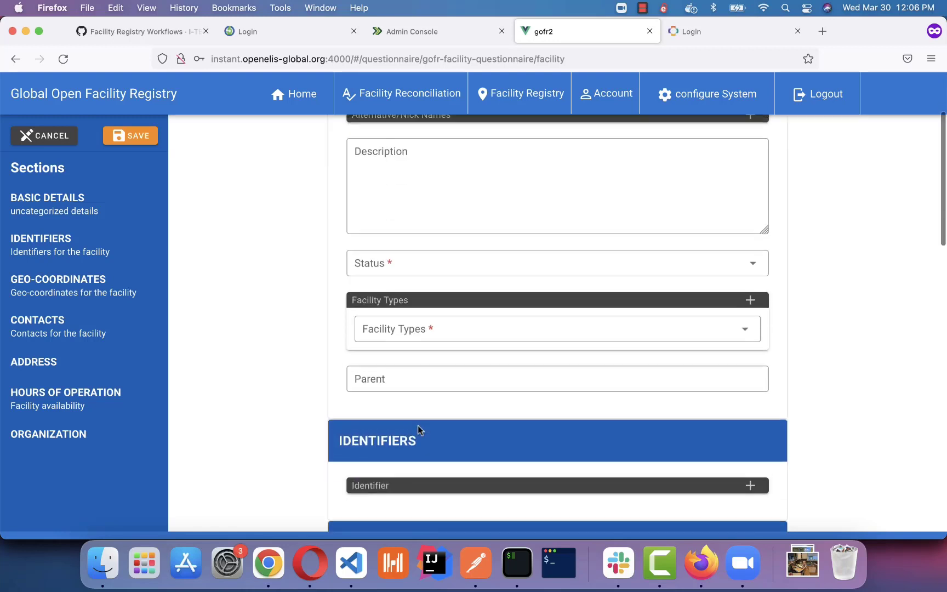
scroll(419, 201, up, 2)
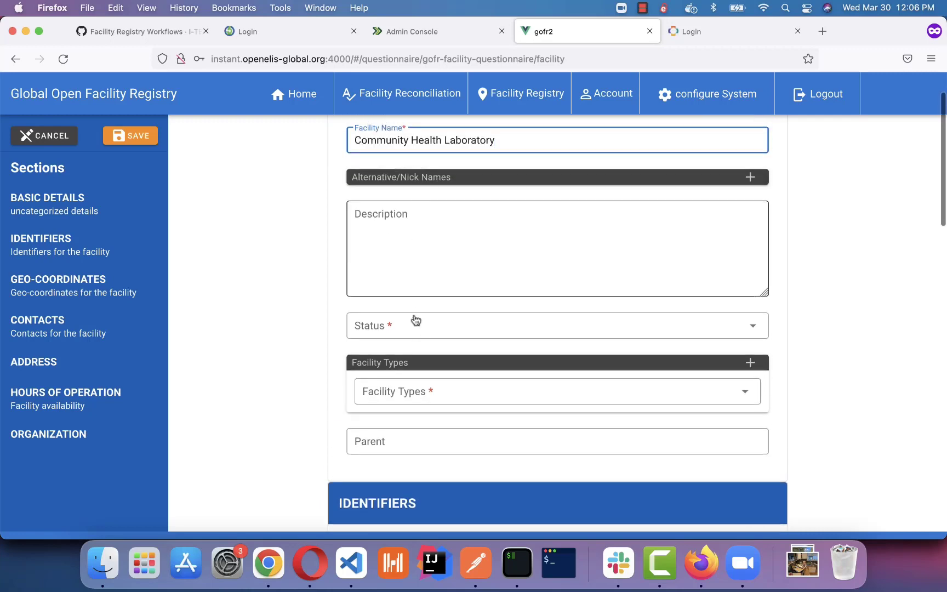
Set the facility type to Laboratory.
click(409, 400)
scroll(411, 402, down, 5)
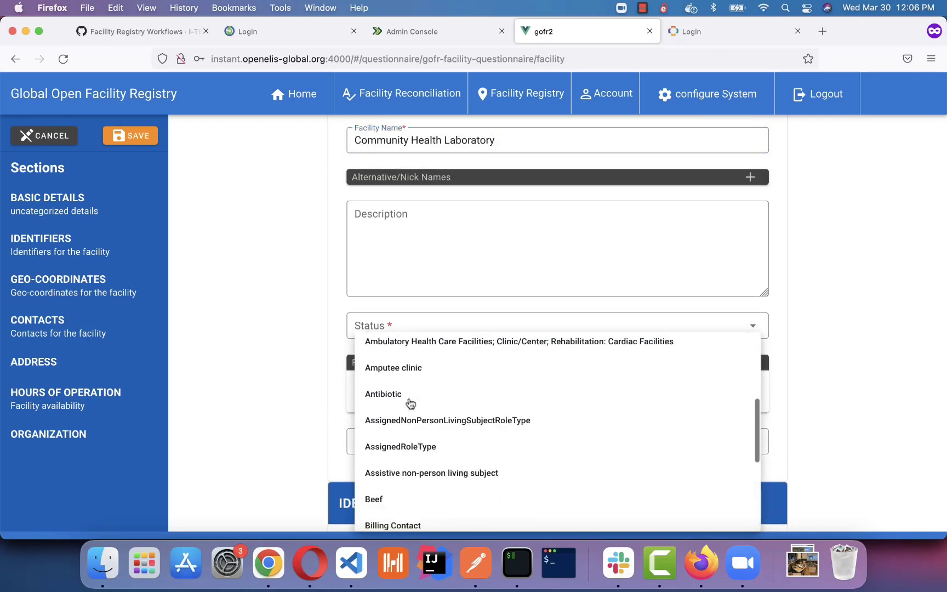
scroll(410, 403, down, 10)
click(408, 390)
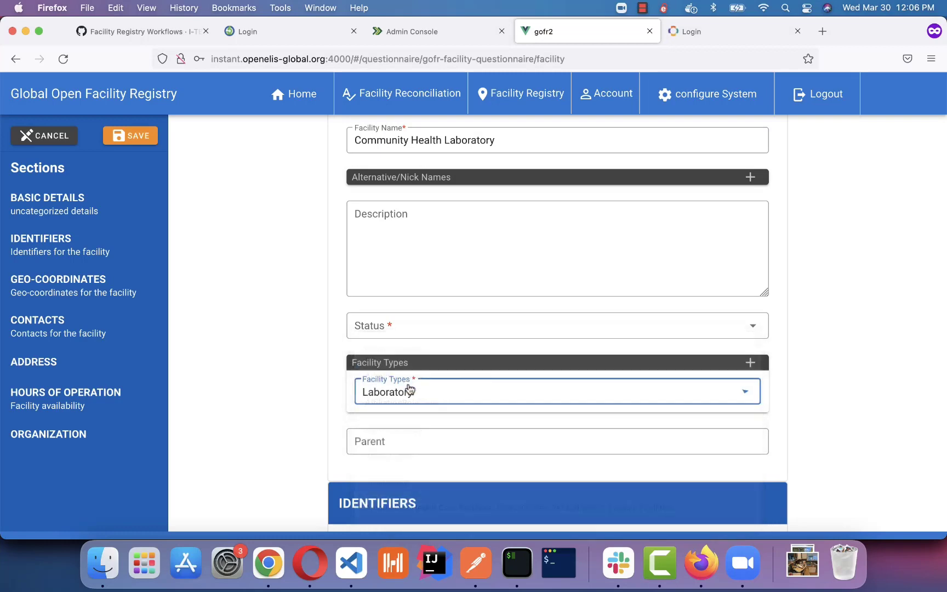
scroll(291, 408, down, 10)
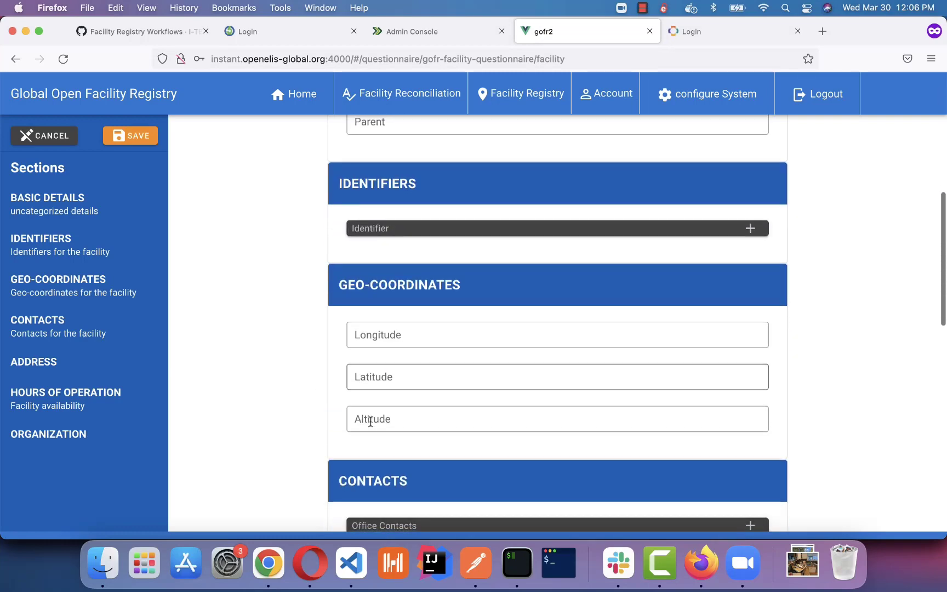
scroll(371, 421, down, 20)
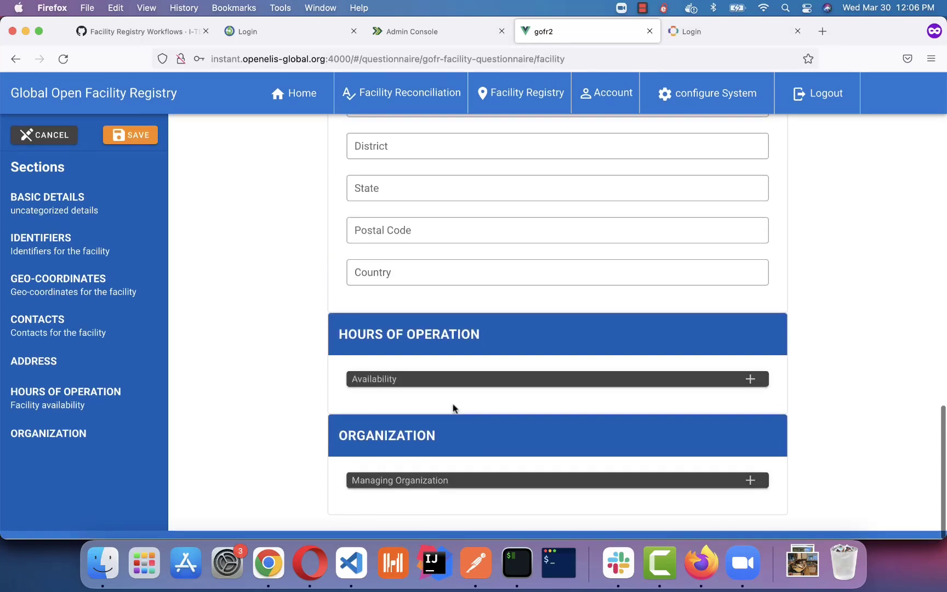
Add Ministry of Health as the Funder managing organization.
click(751, 481)
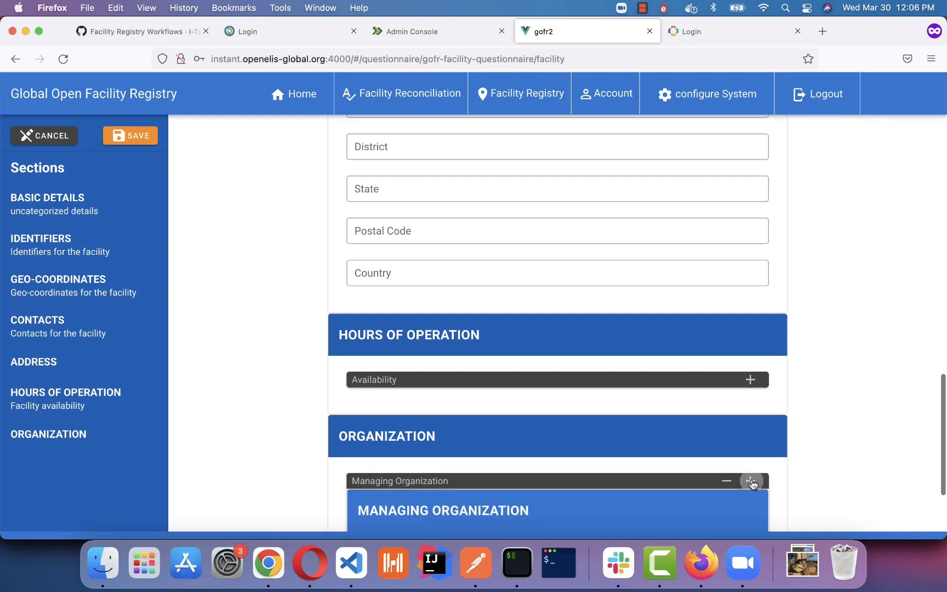
scroll(548, 460, down, 5)
click(482, 404)
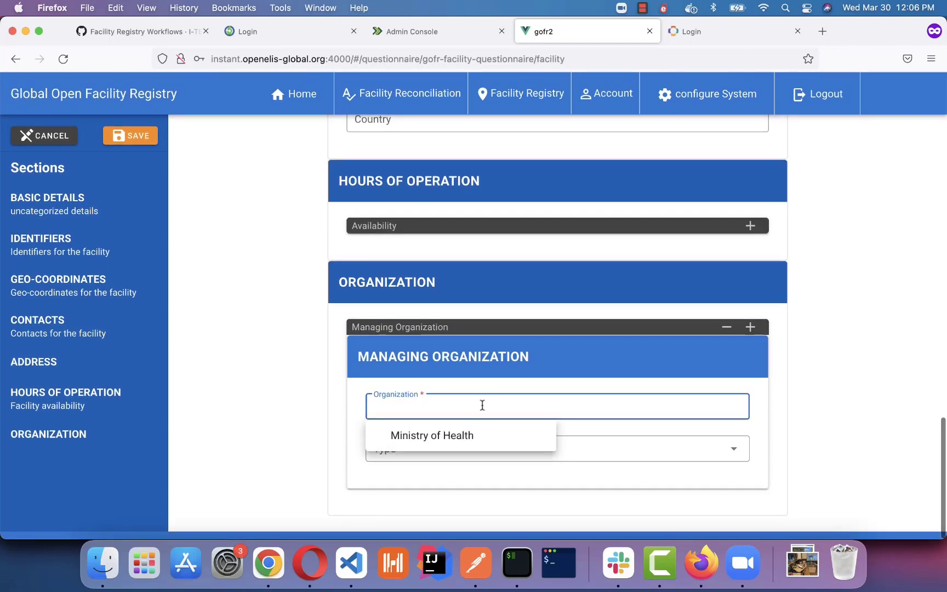
click(484, 435)
click(401, 456)
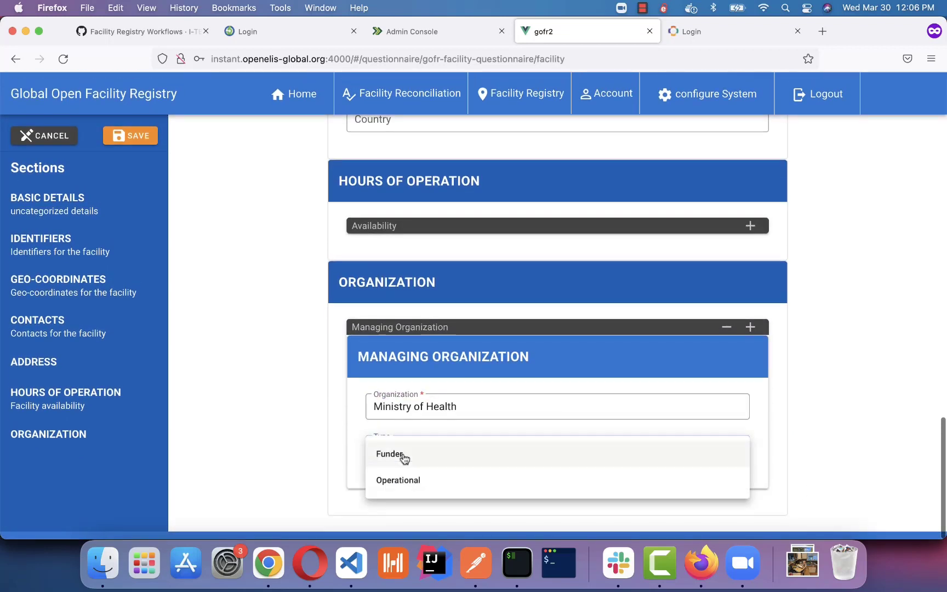
click(403, 456)
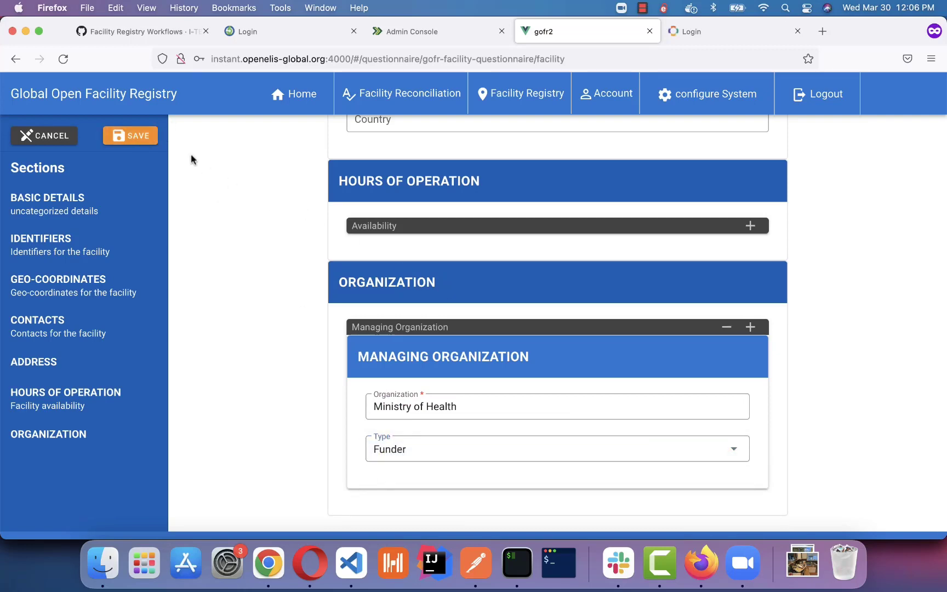
Set the status to Active and save Community Health Laboratory.
scroll(211, 239, up, 15)
scroll(211, 239, down, 1)
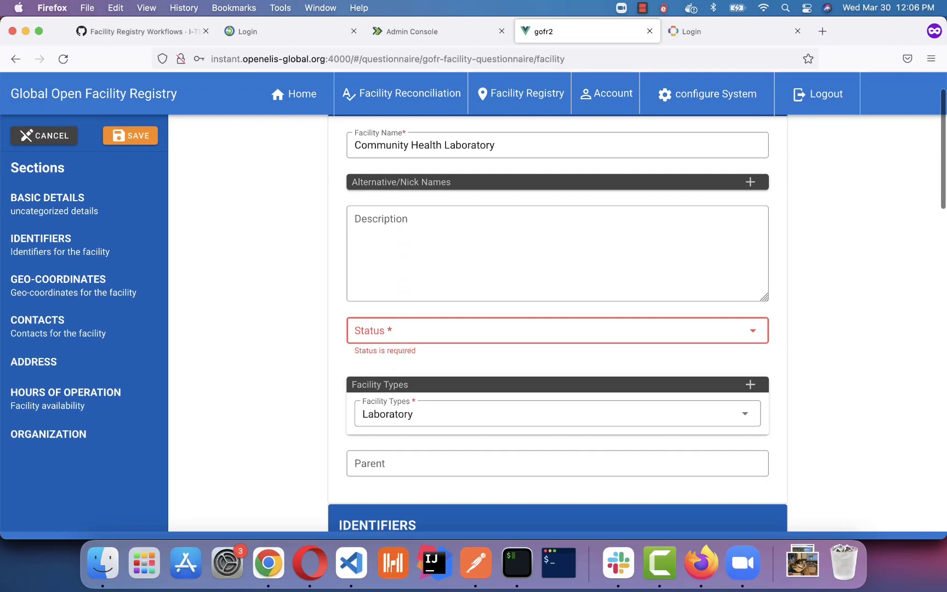
click(393, 331)
click(392, 342)
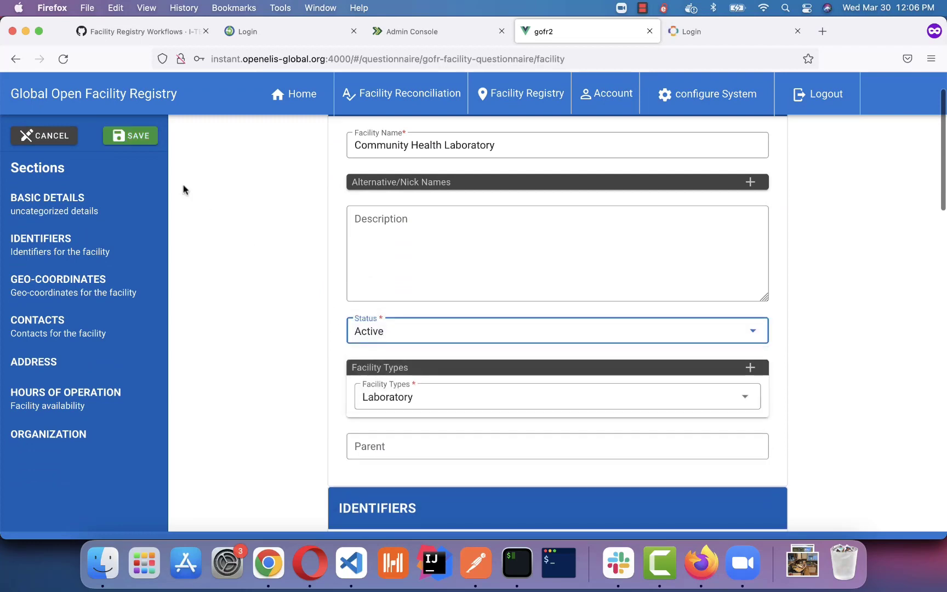
click(141, 138)
Start another new facility named 'Reference Lab'.
mouse_move(535, 75)
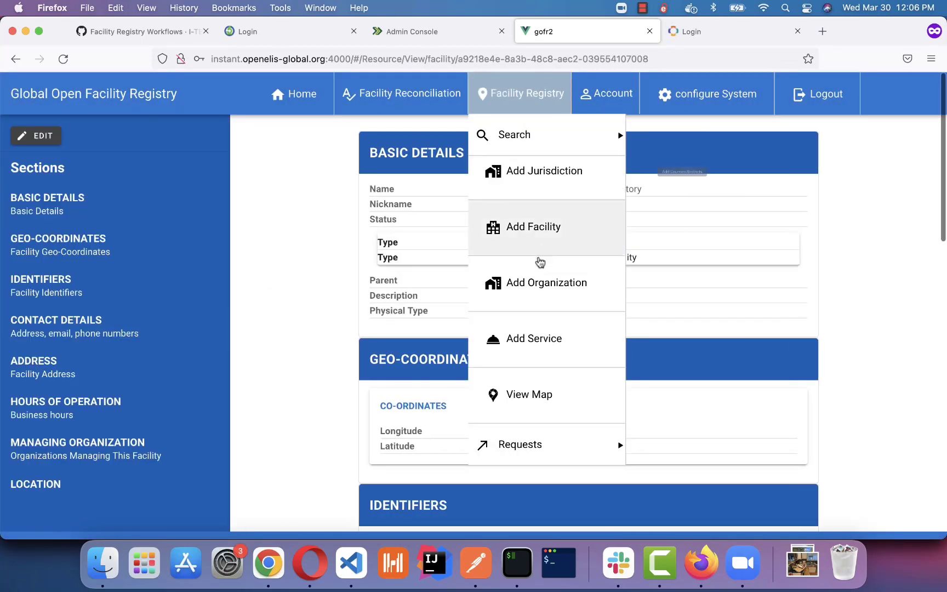
click(550, 231)
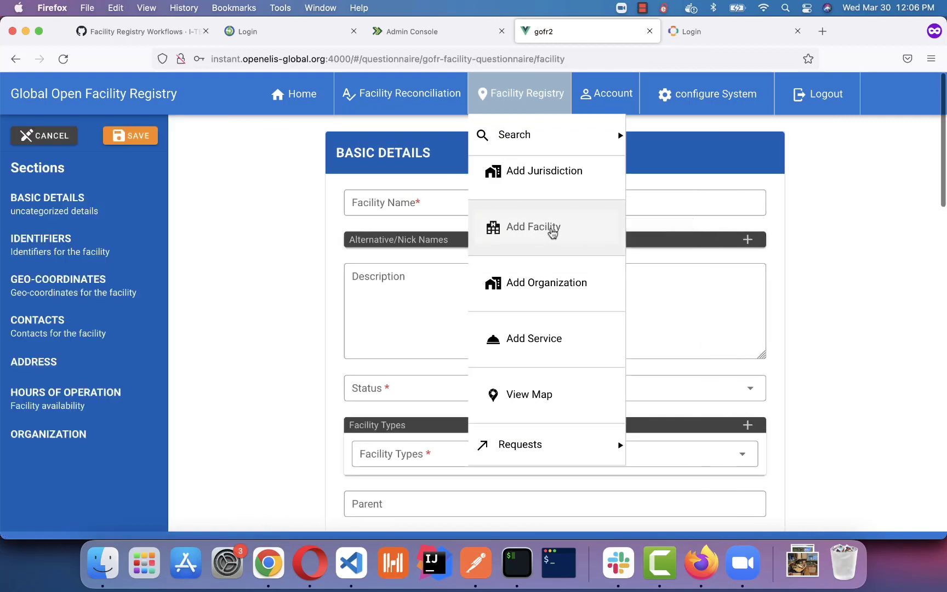
click(399, 198)
text(Referen)
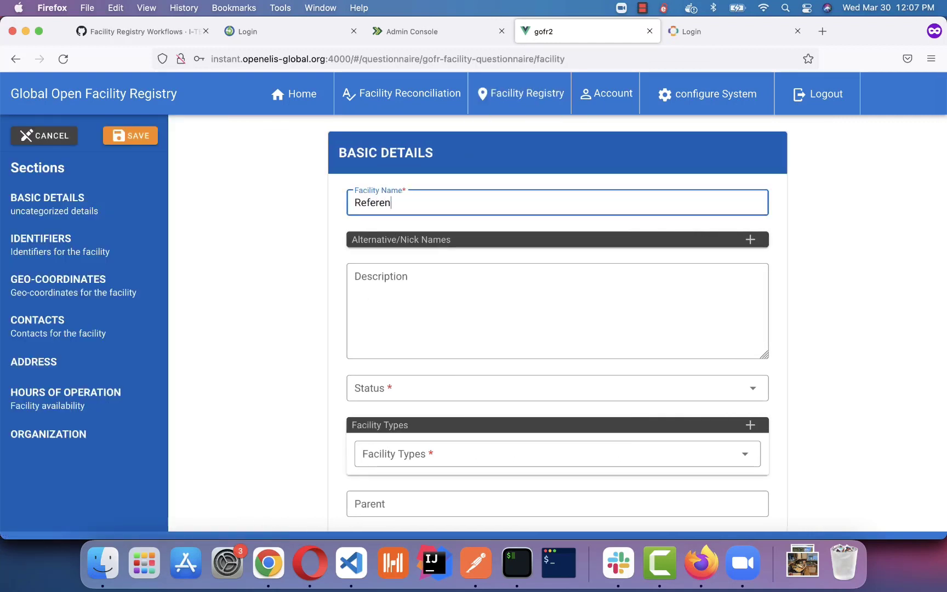
text(ce Labo)
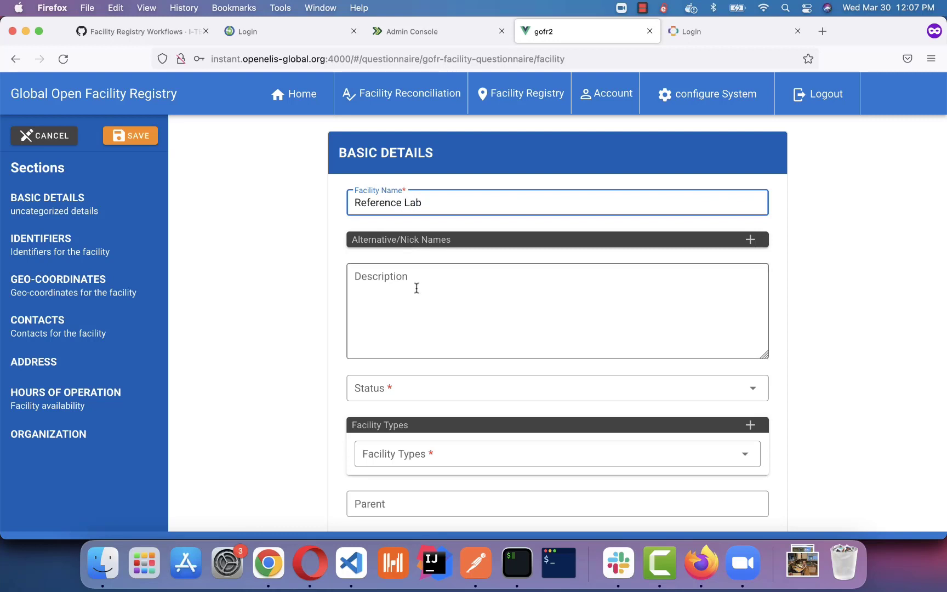
scroll(419, 318, down, 5)
Make Reference Lab a Laboratory facility type.
click(431, 290)
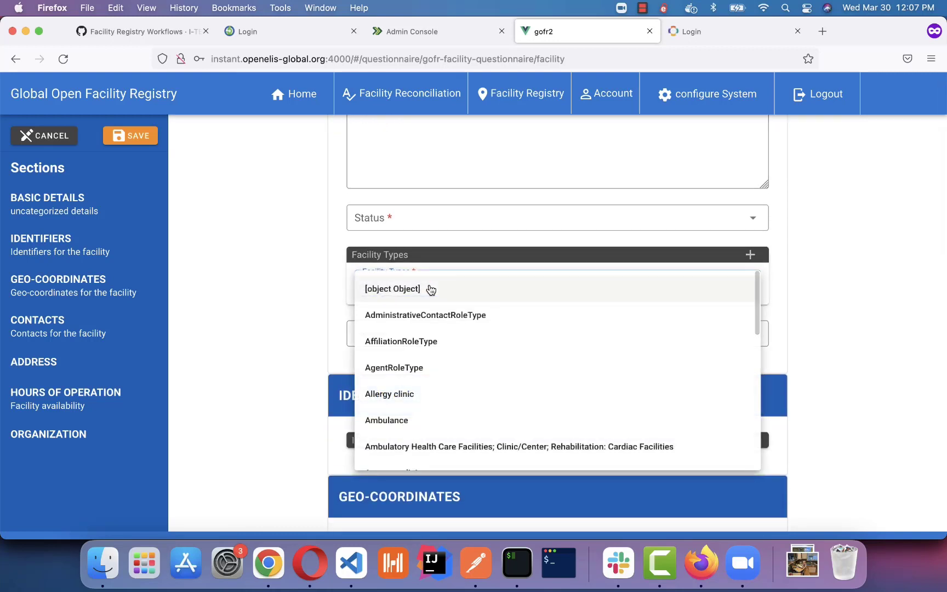
scroll(417, 423, down, 10)
click(418, 346)
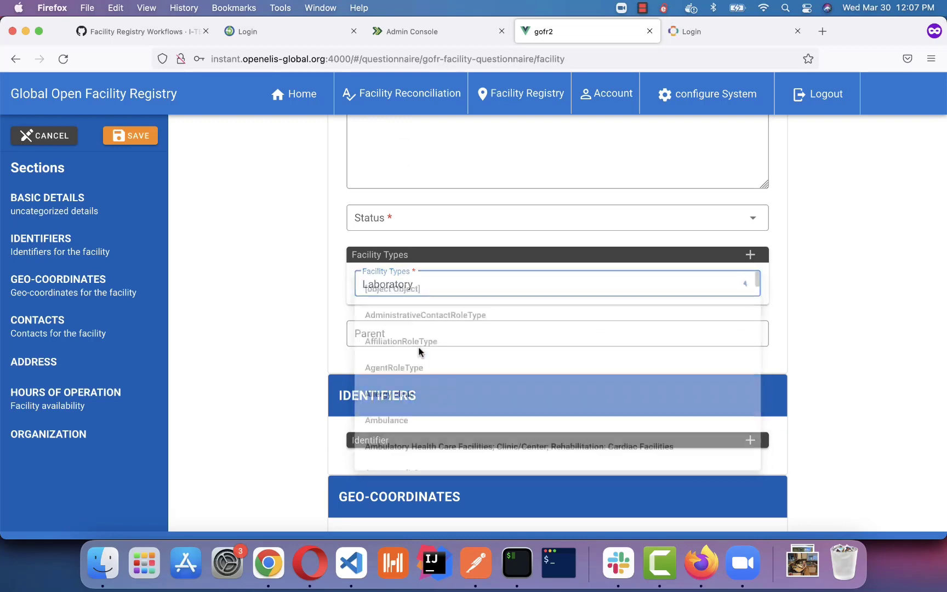
scroll(418, 345, down, 15)
scroll(424, 323, down, 7)
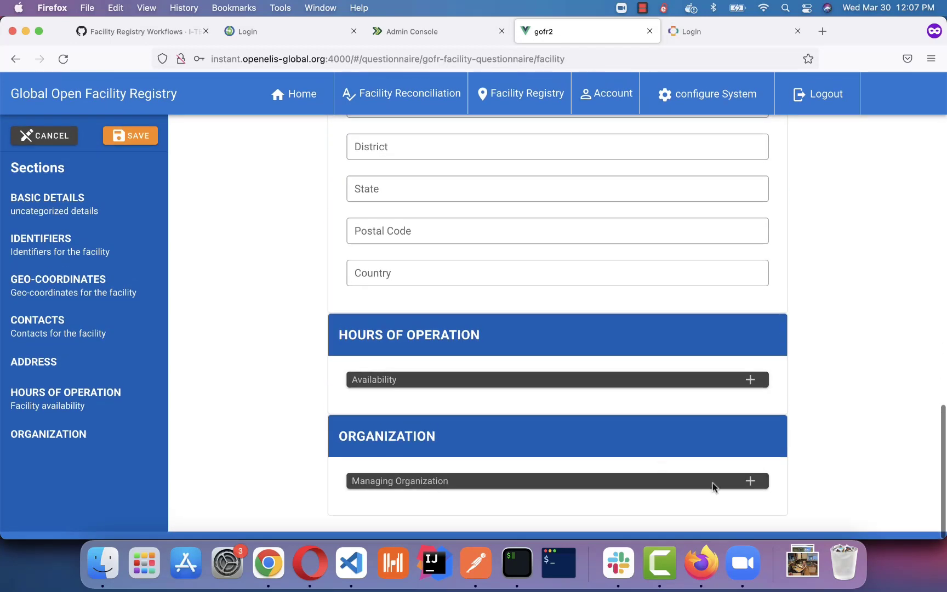
Add Ministry of Health as Reference Lab's Funder managing organization.
click(743, 485)
scroll(586, 452, down, 5)
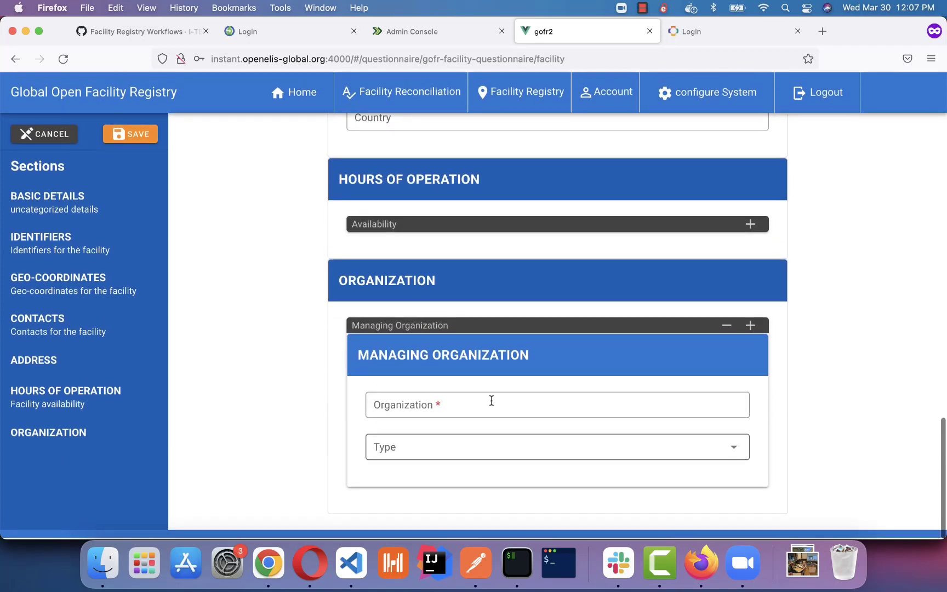
click(473, 396)
click(417, 432)
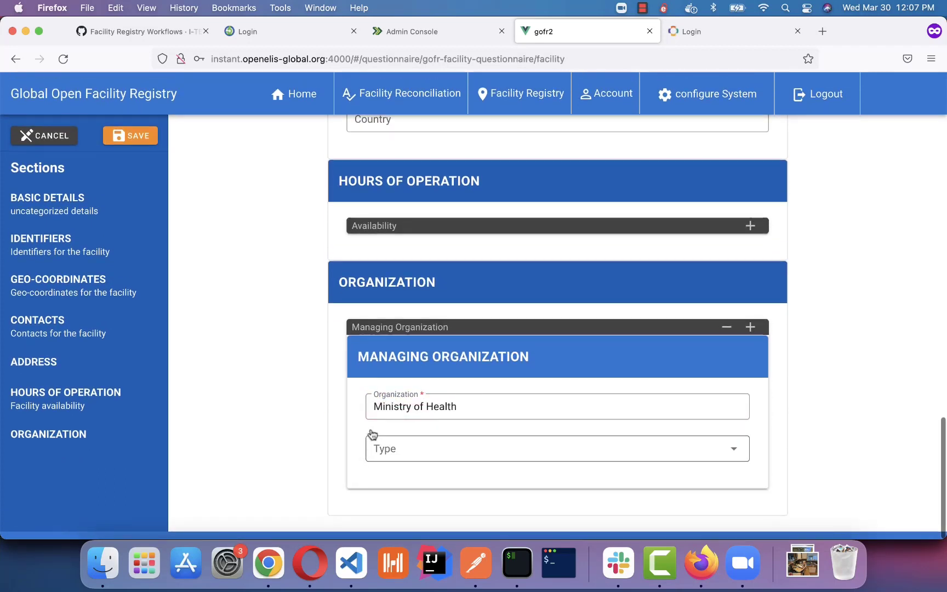
click(396, 450)
click(394, 459)
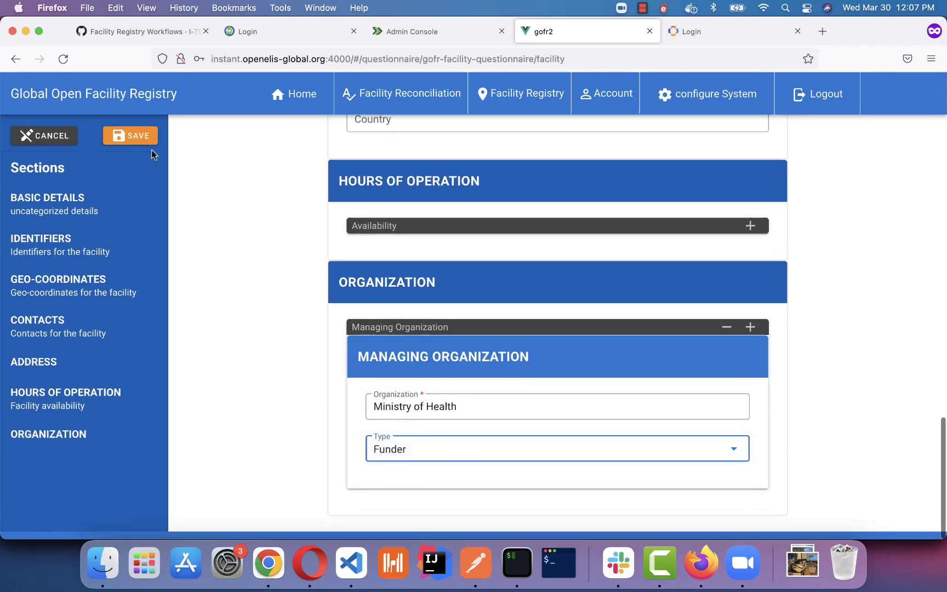
Set Reference Lab's status to Active and save the record.
scroll(147, 145, up, 1)
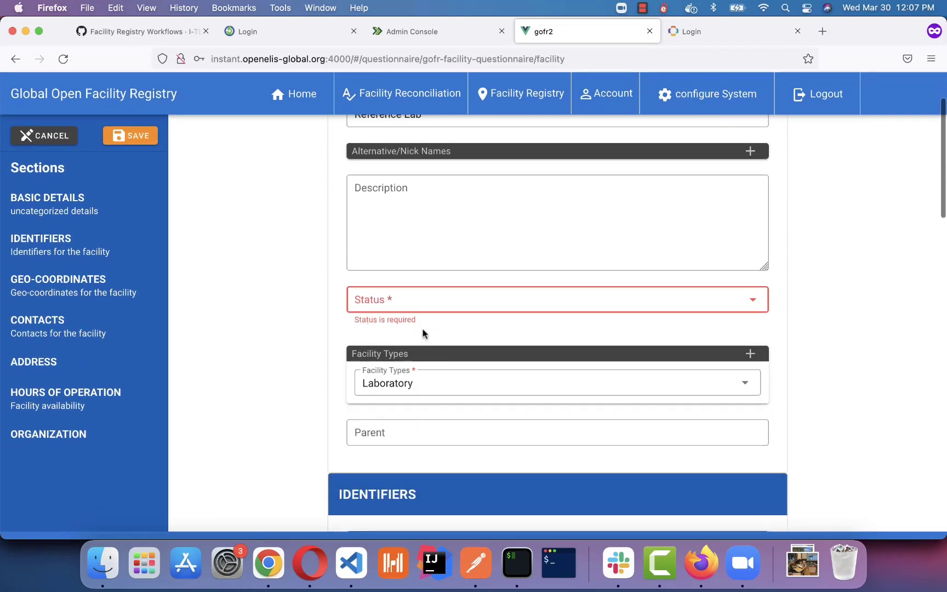
click(427, 307)
click(427, 307)
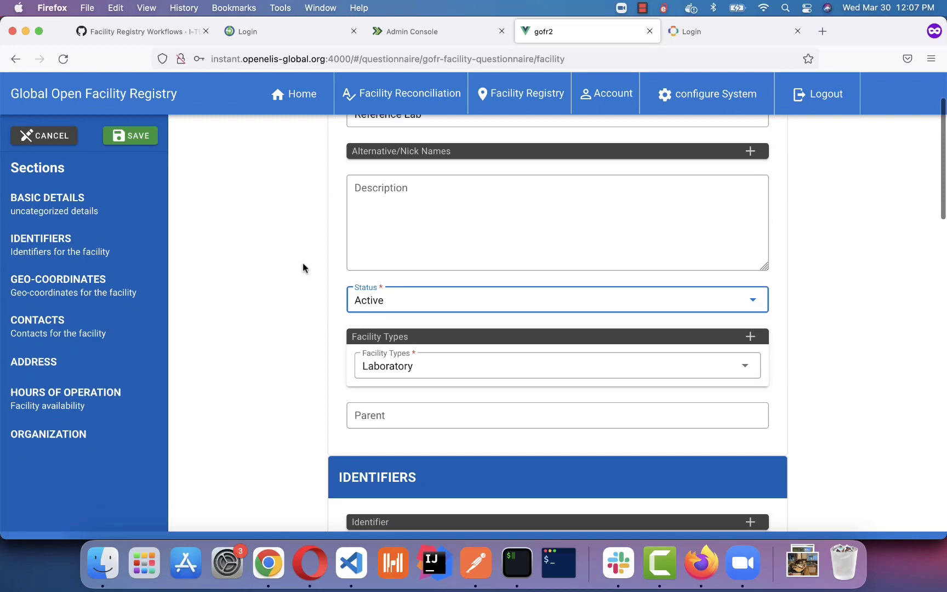
click(137, 138)
click(521, 96)
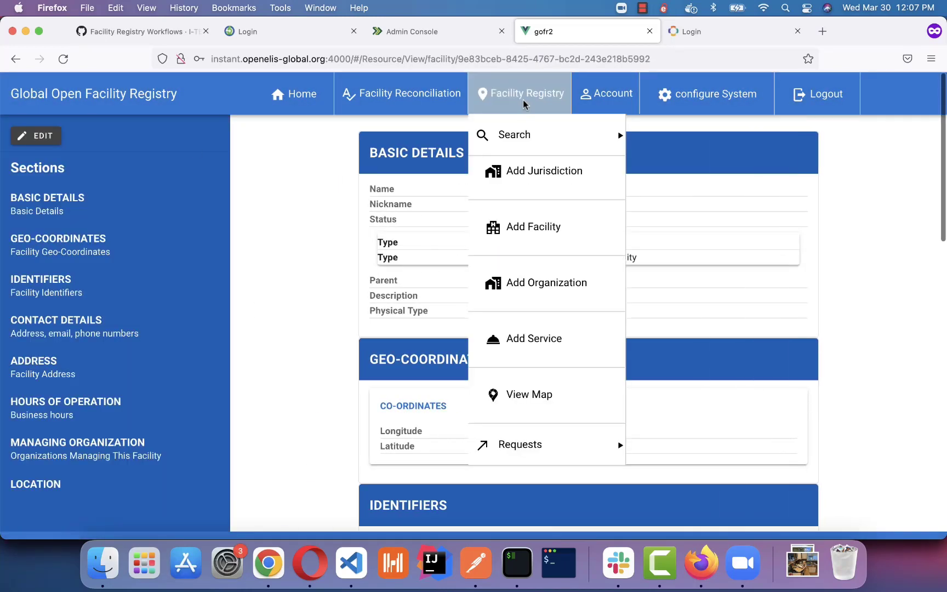
Review the three active facilities in Search Facility, then switch to the OpenMRS login tab.
mouse_move(570, 136)
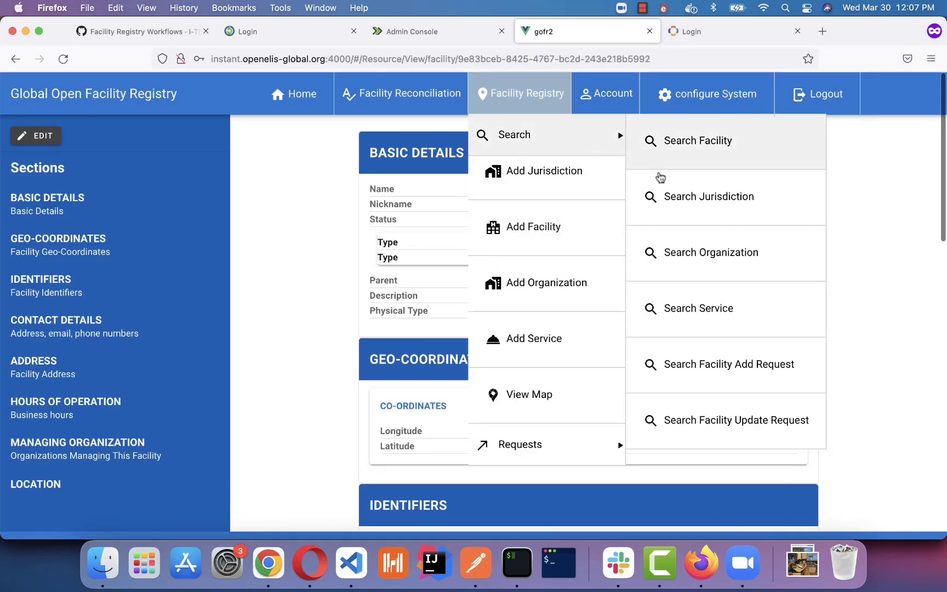
click(709, 143)
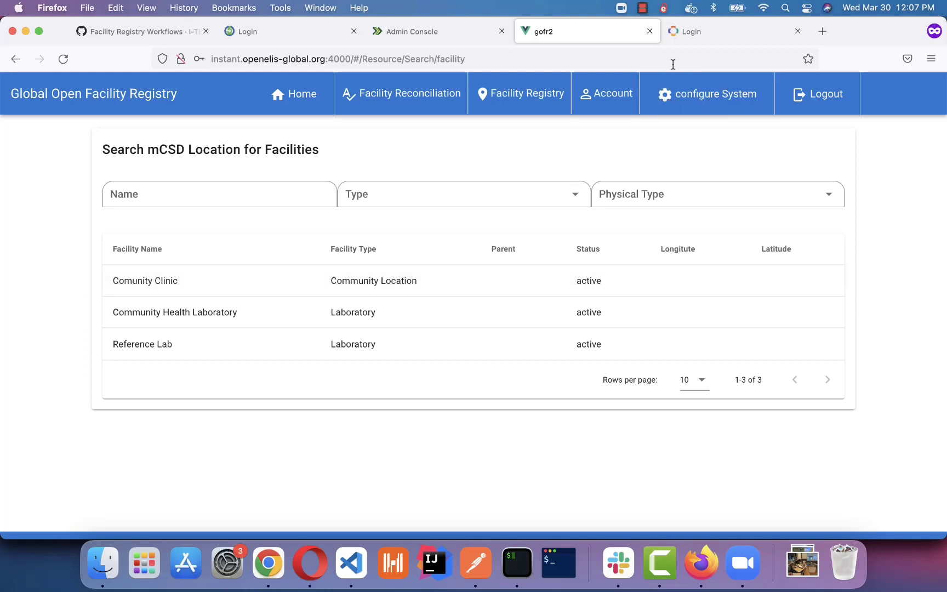
click(692, 34)
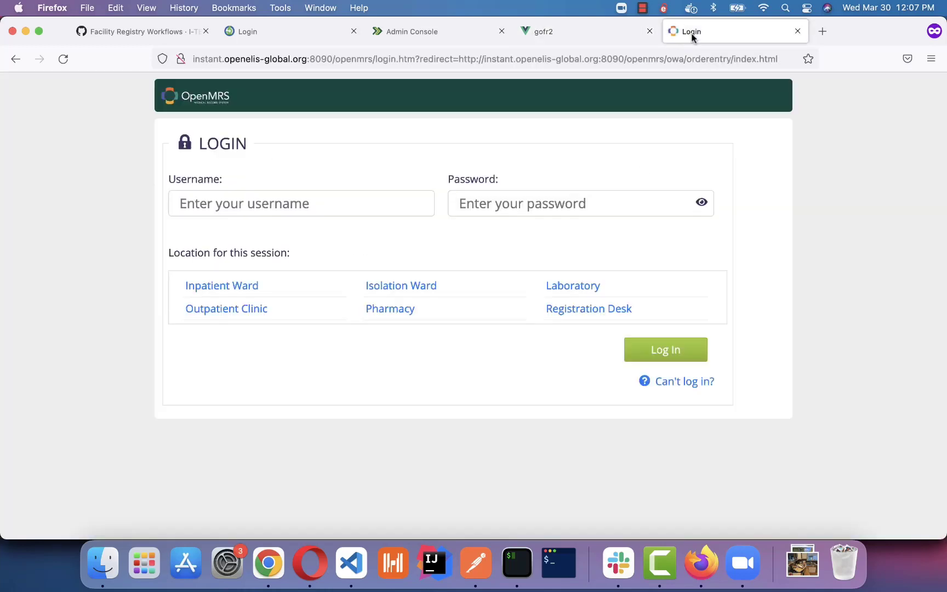
Log in to OpenMRS with the admin username and password at Registration Desk.
click(268, 201)
text(admin)
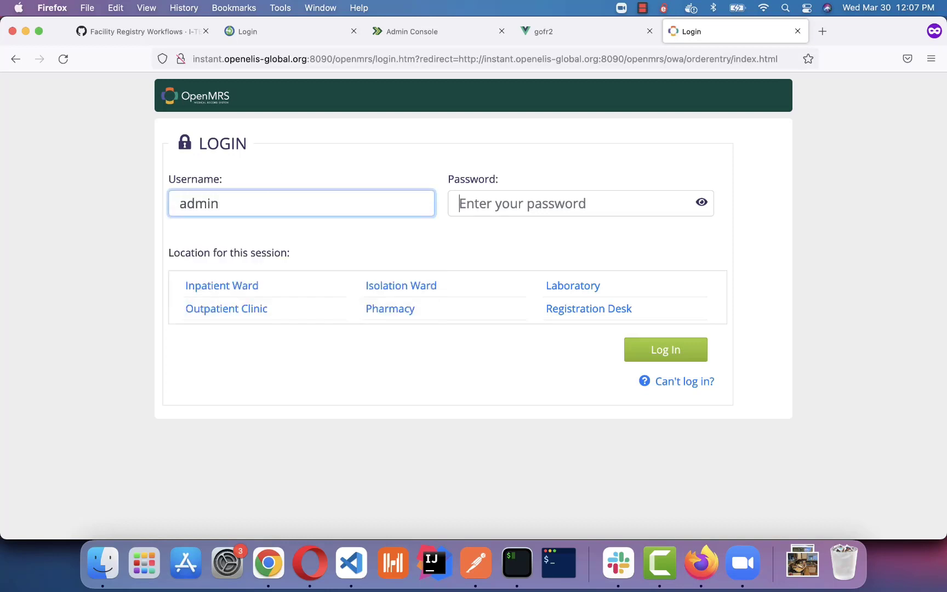
key(Tab)
text(Admin123)
key(Return)
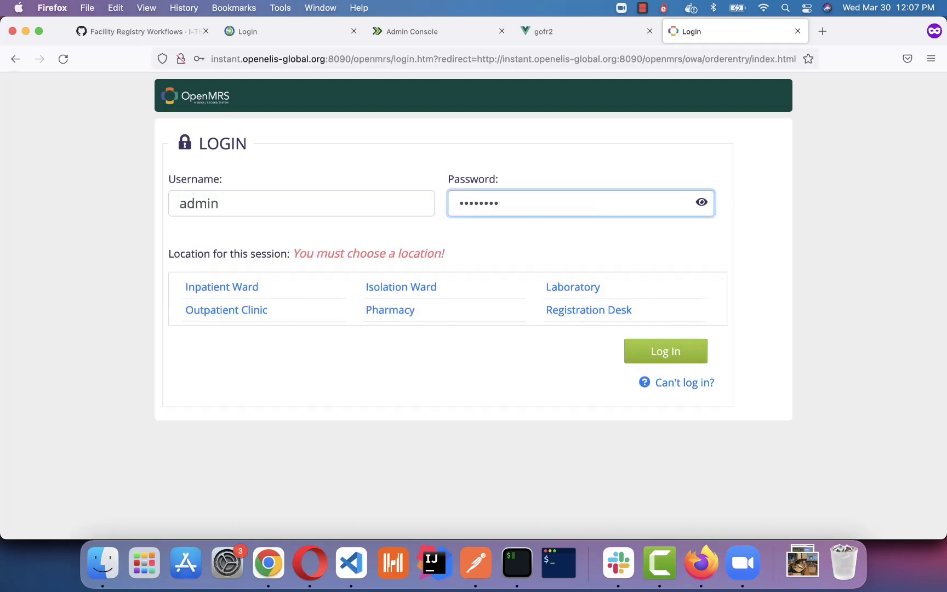
click(598, 318)
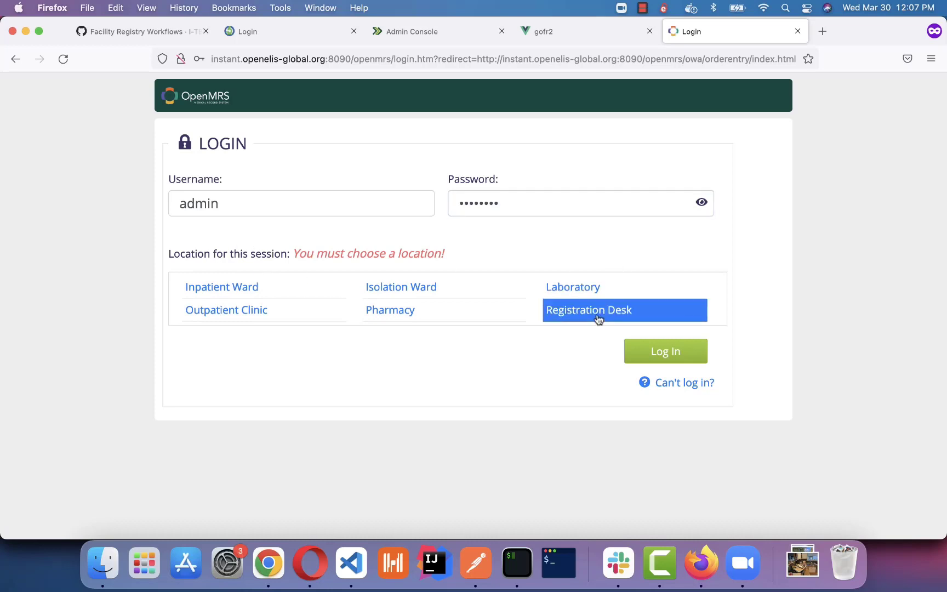
click(655, 353)
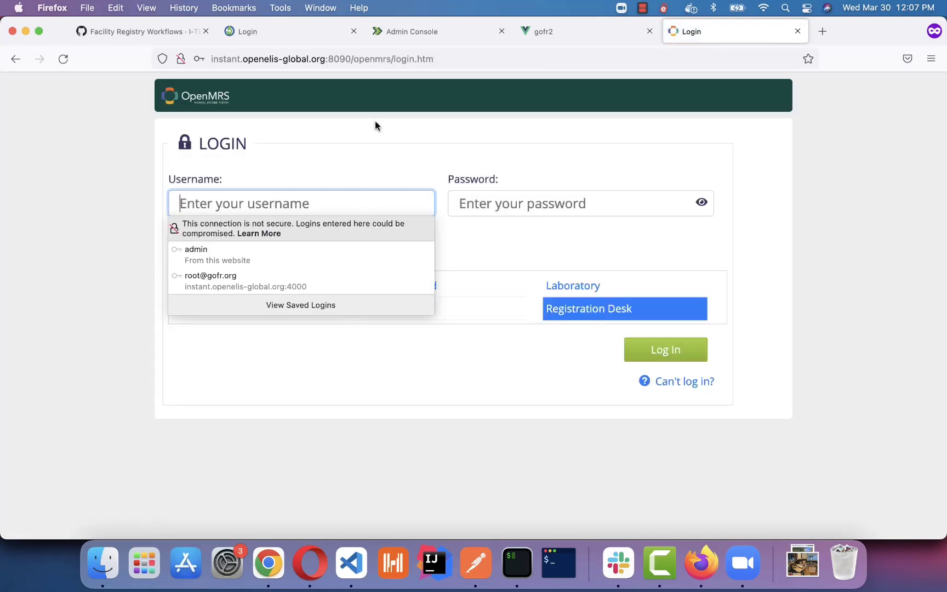
click(642, 8)
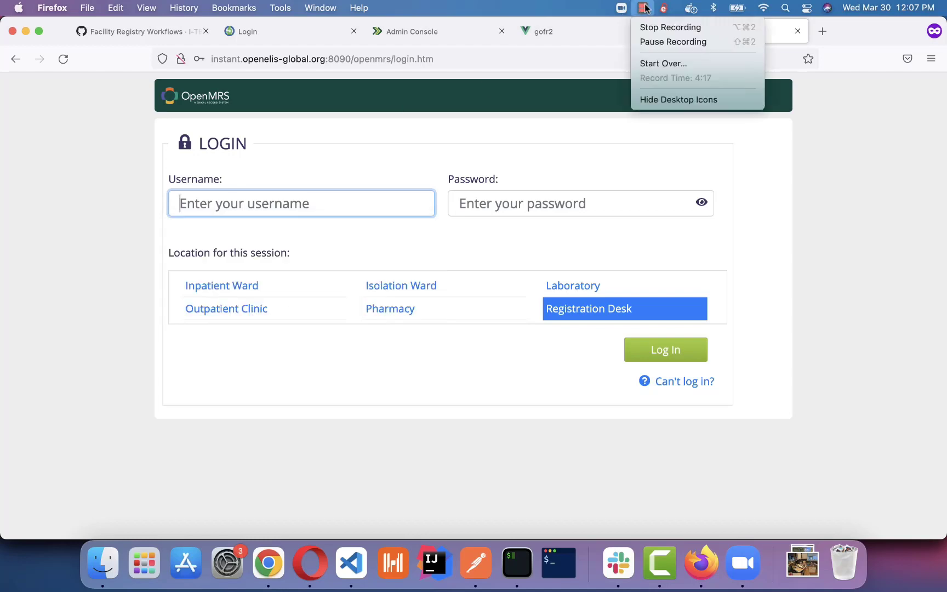
Log in again with the admin username and password to reach the home dashboard.
click(678, 41)
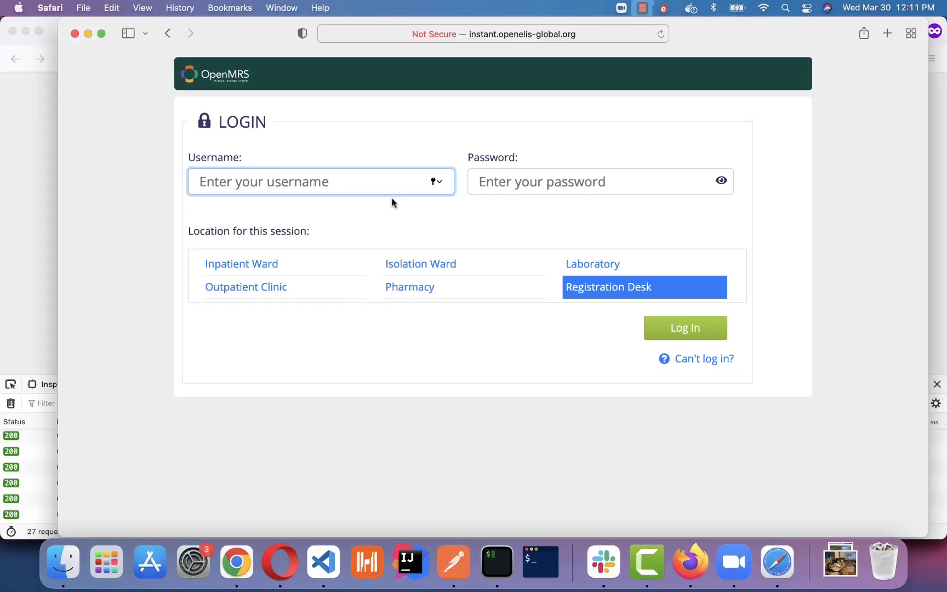
text(admin)
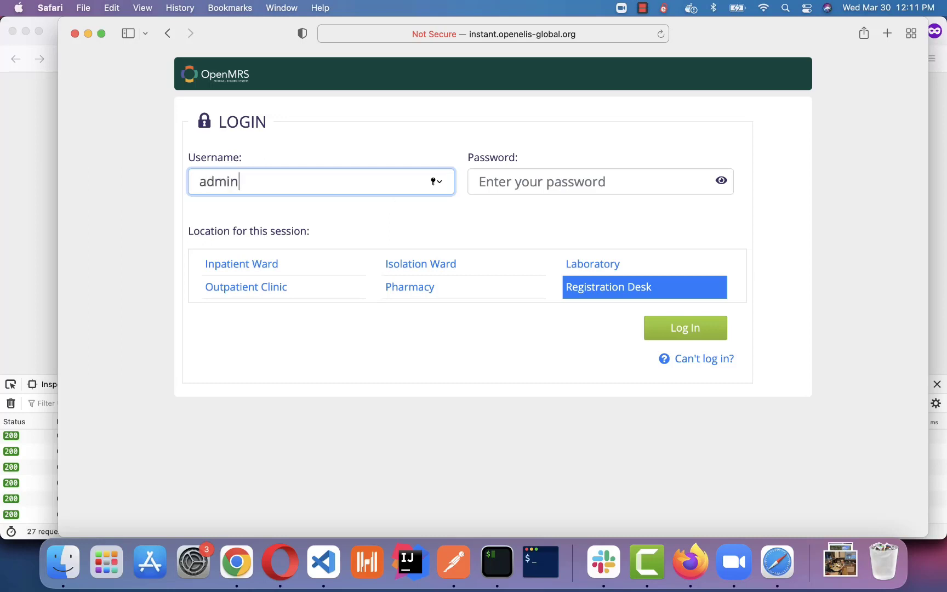
key(Tab)
text(Admin12)
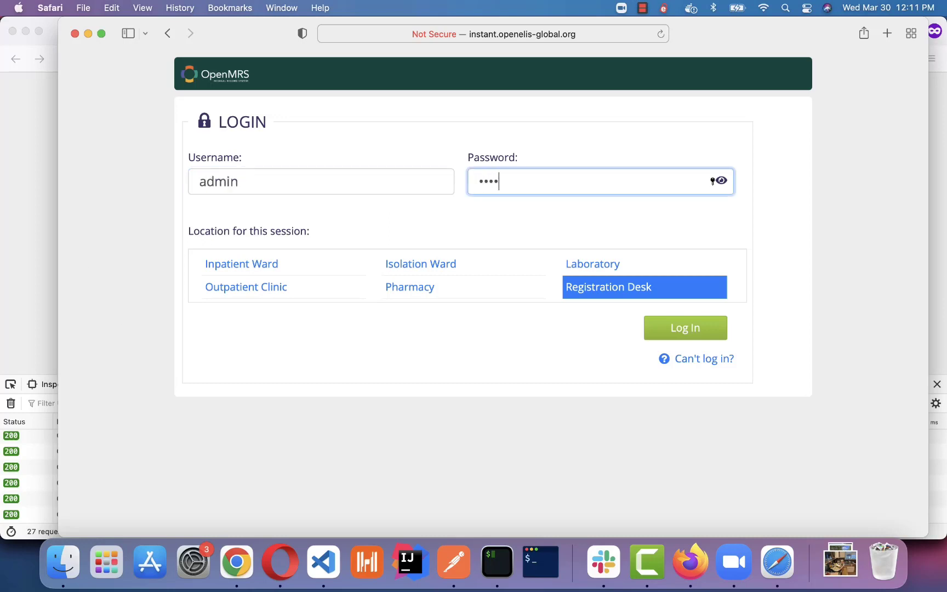
text(3)
key(Return)
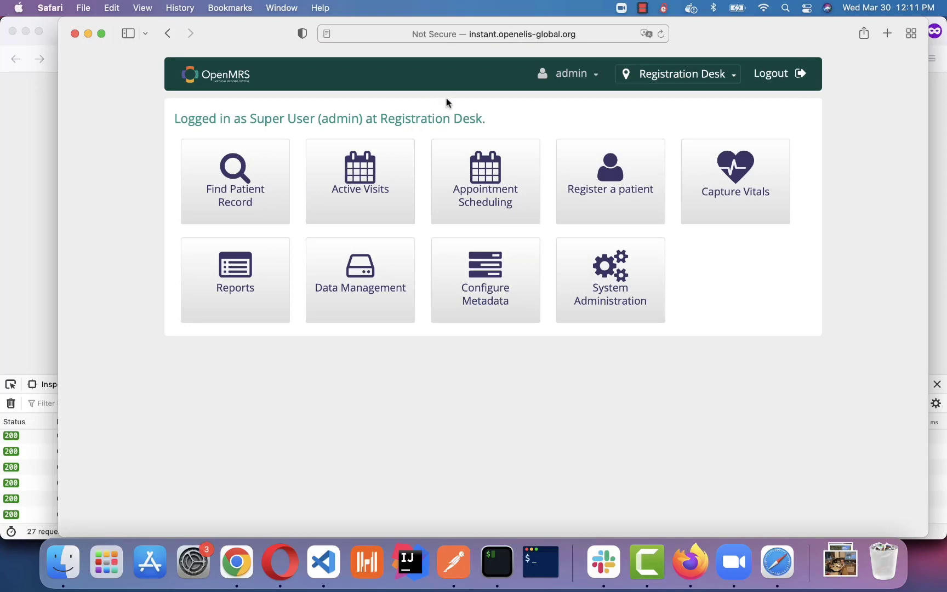
Check the Manage Locations list under Configure Metadata.
click(460, 268)
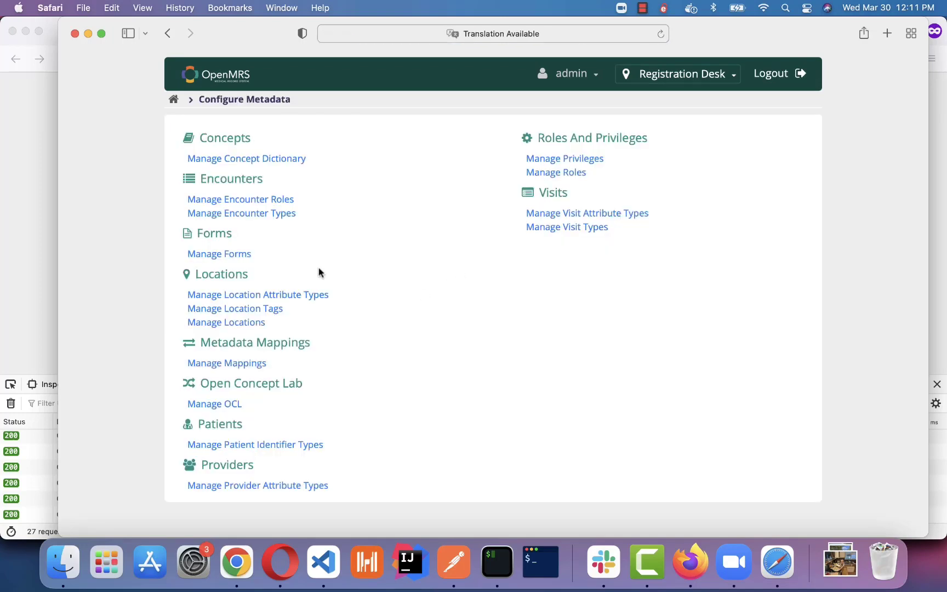
click(242, 323)
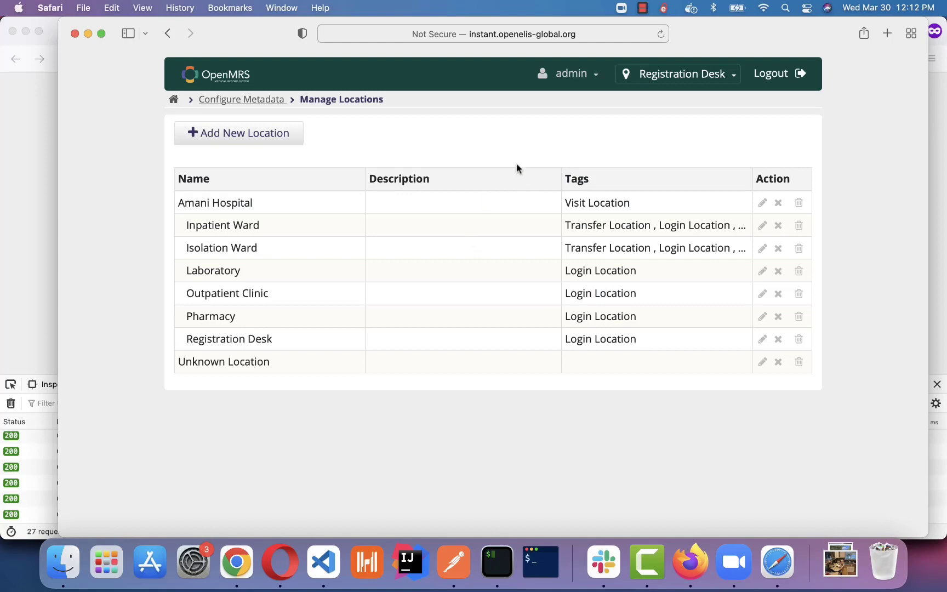
click(642, 7)
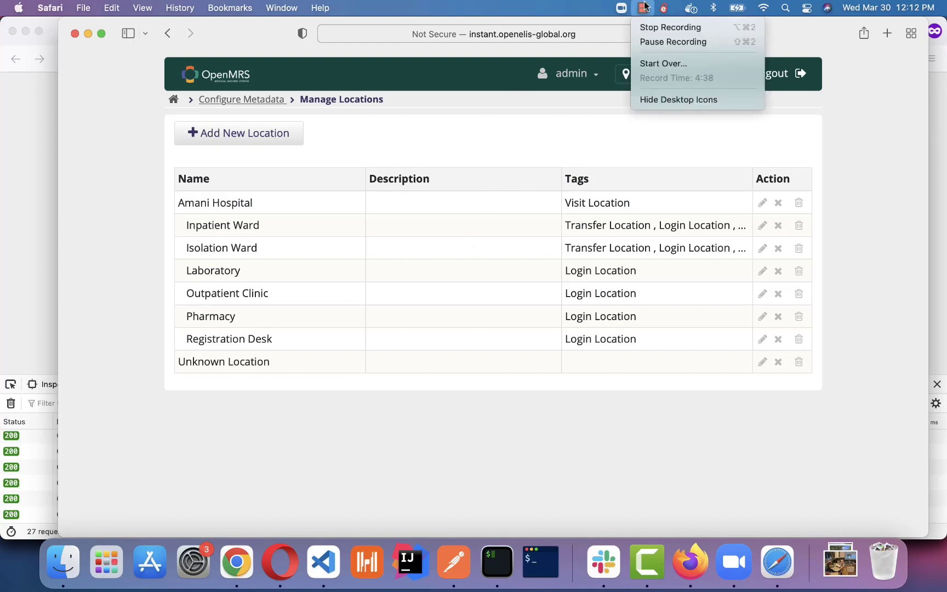
click(677, 43)
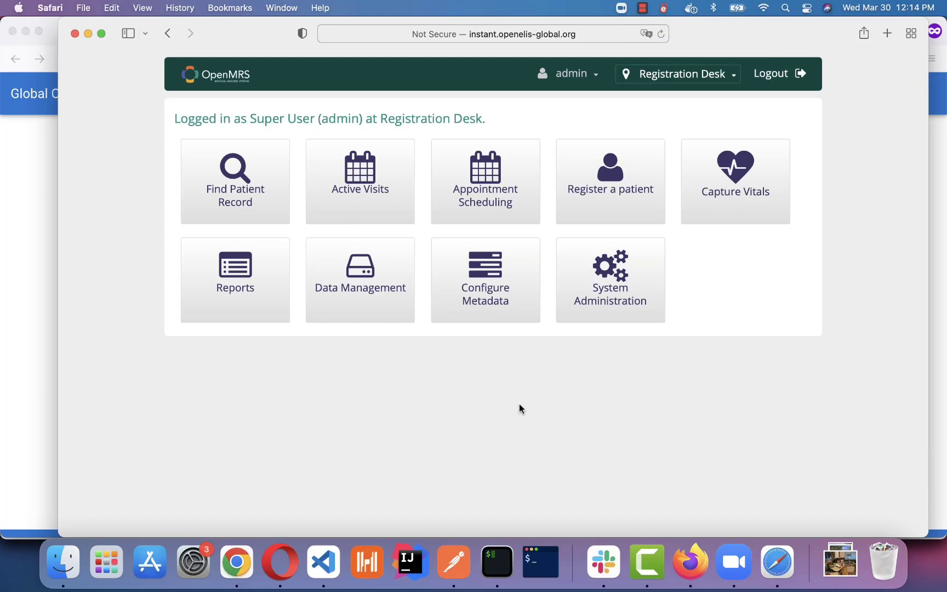
Recheck Manage Locations, then return Home and go to System Administration.
click(513, 309)
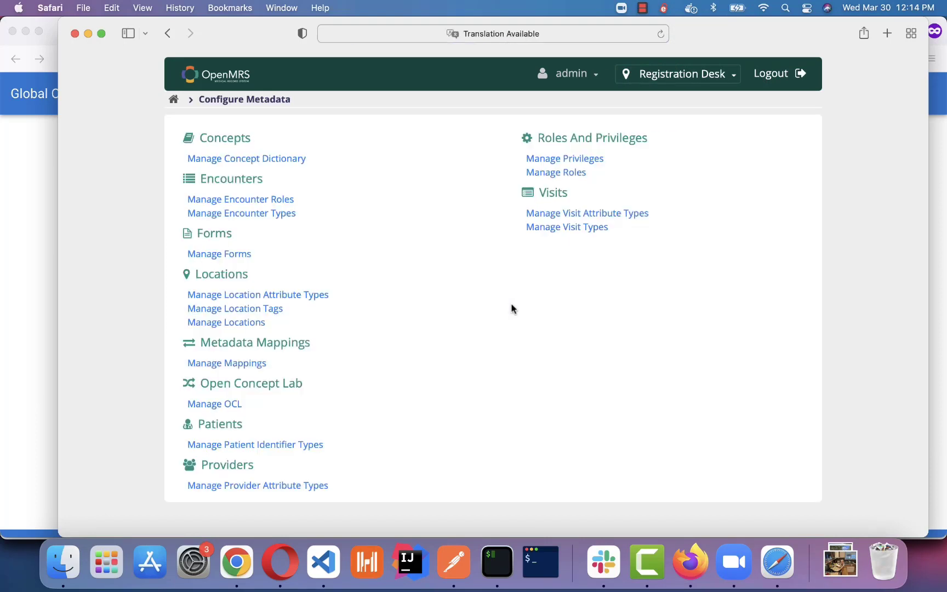
click(249, 324)
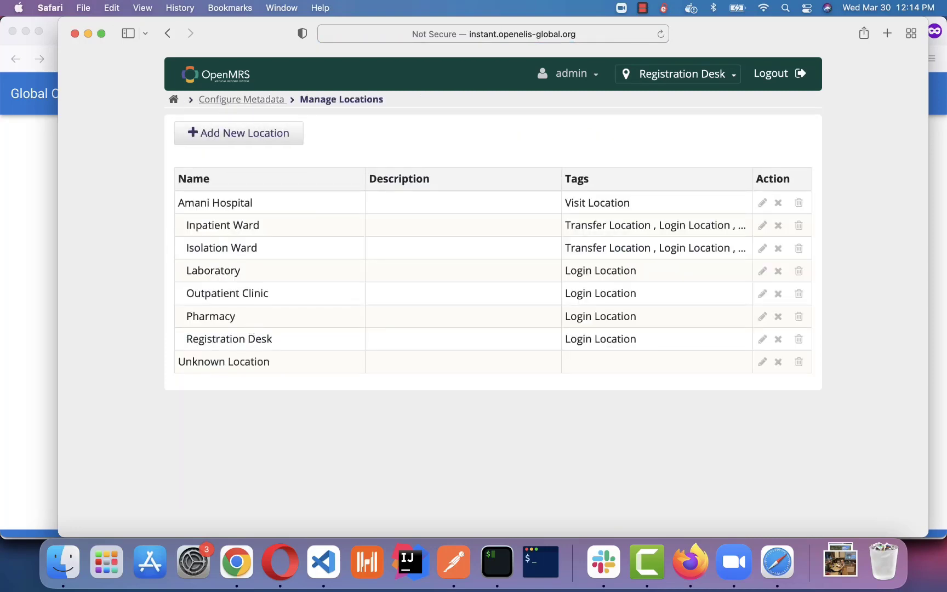
click(225, 101)
click(174, 102)
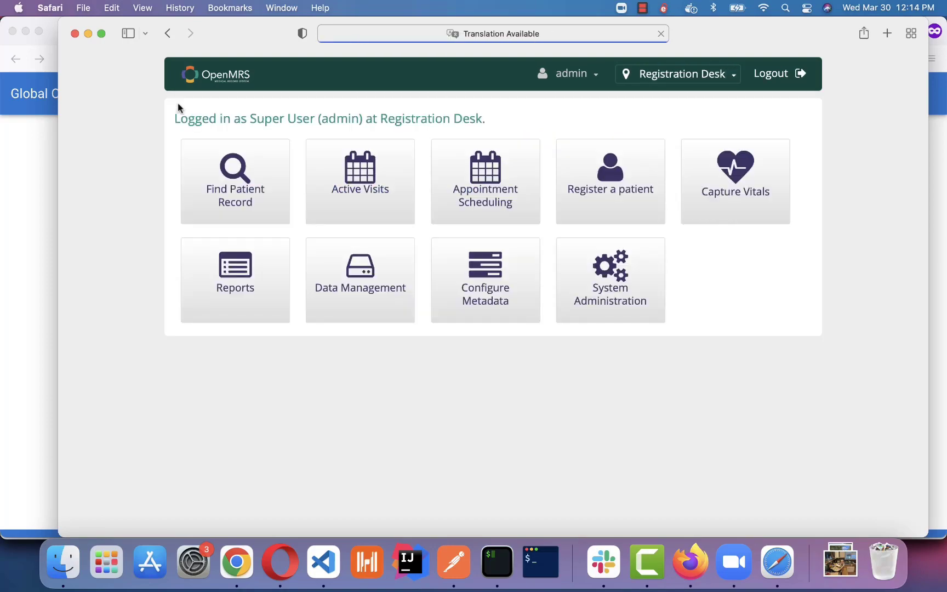
click(650, 292)
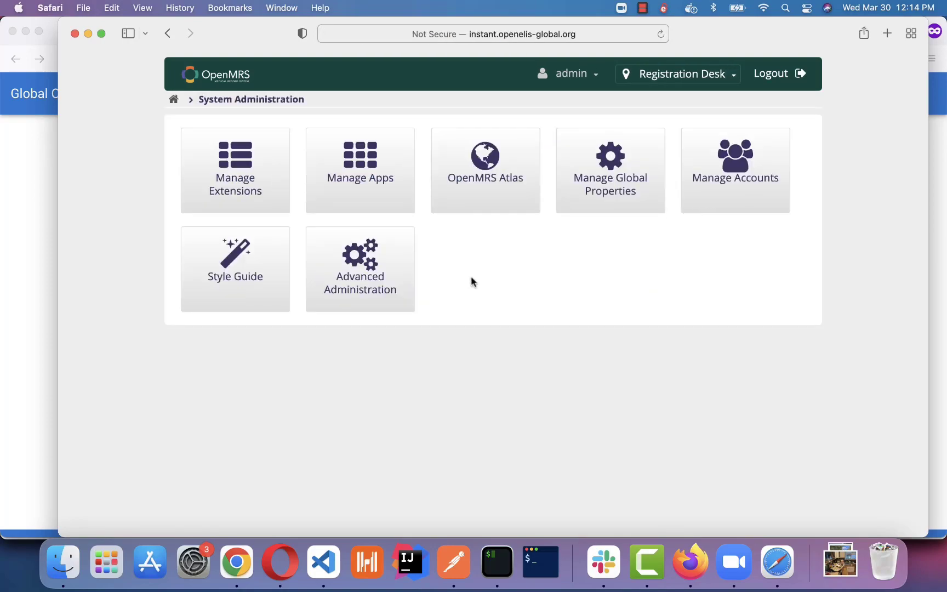
Show the Facilityregistry connection settings via Advanced Administration > Settings.
click(381, 263)
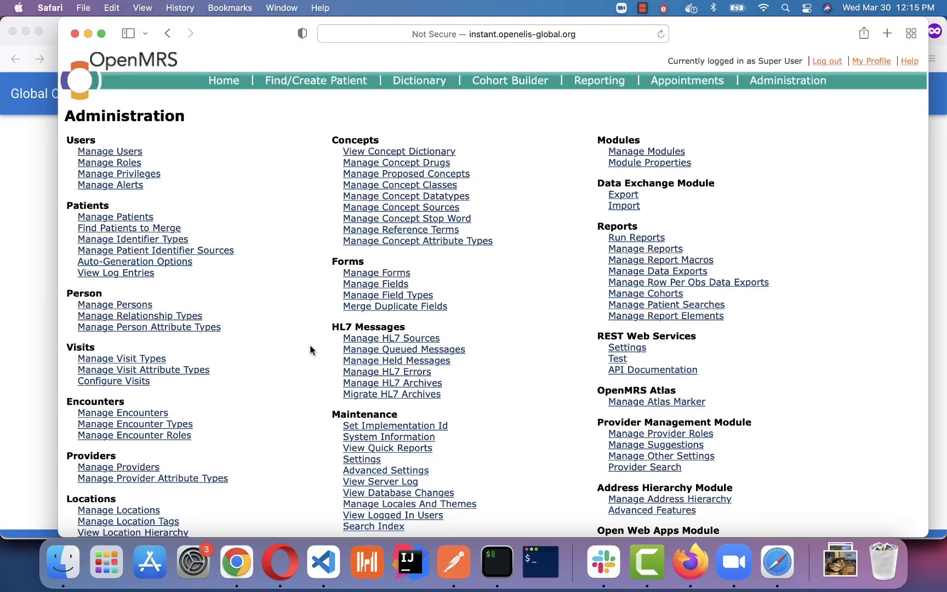
scroll(310, 349, down, 1)
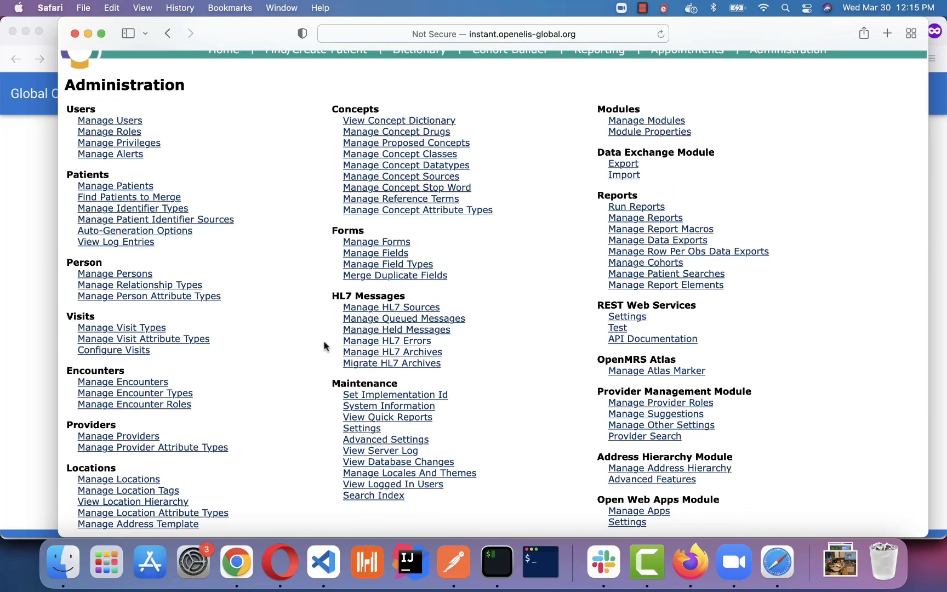
scroll(326, 344, down, 2)
click(354, 373)
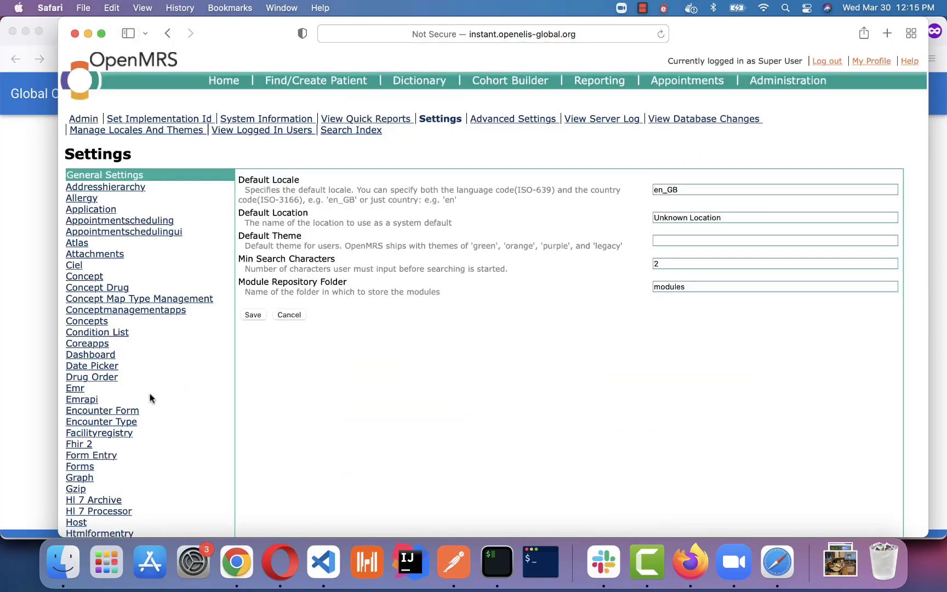
scroll(147, 396, down, 3)
click(118, 354)
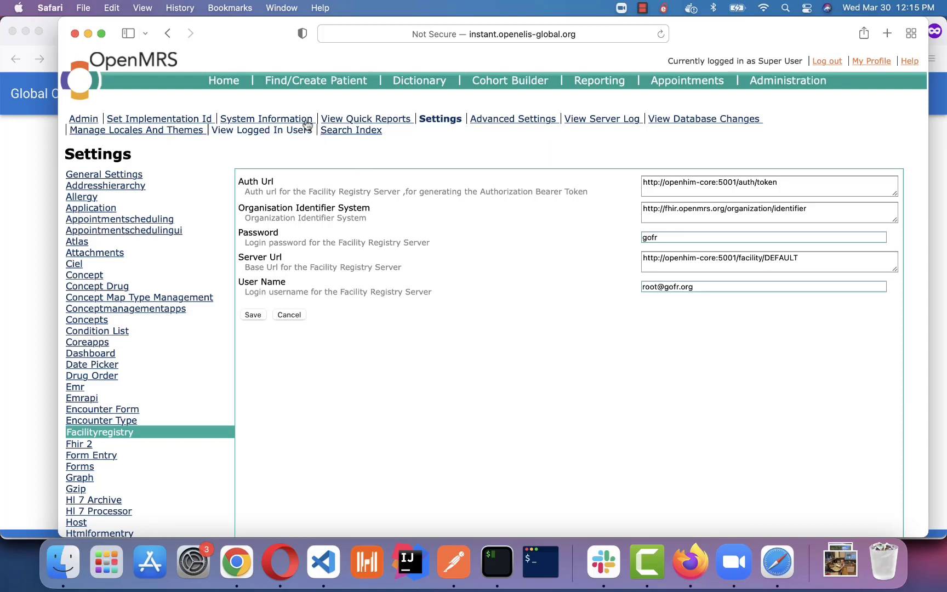
Go back to Administration and check the Facility Registry Task in Manage Scheduler.
click(167, 33)
click(168, 34)
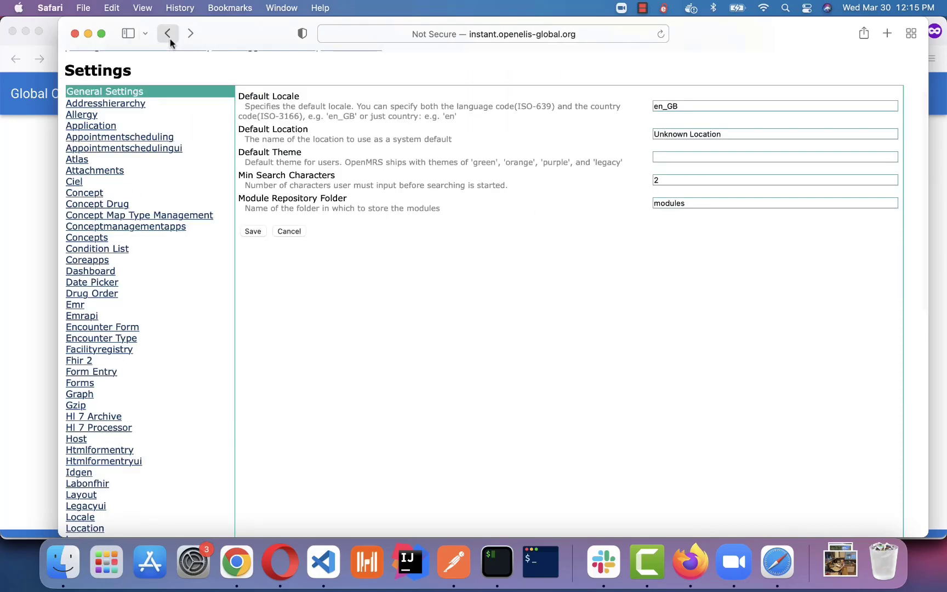
scroll(156, 493, down, 2)
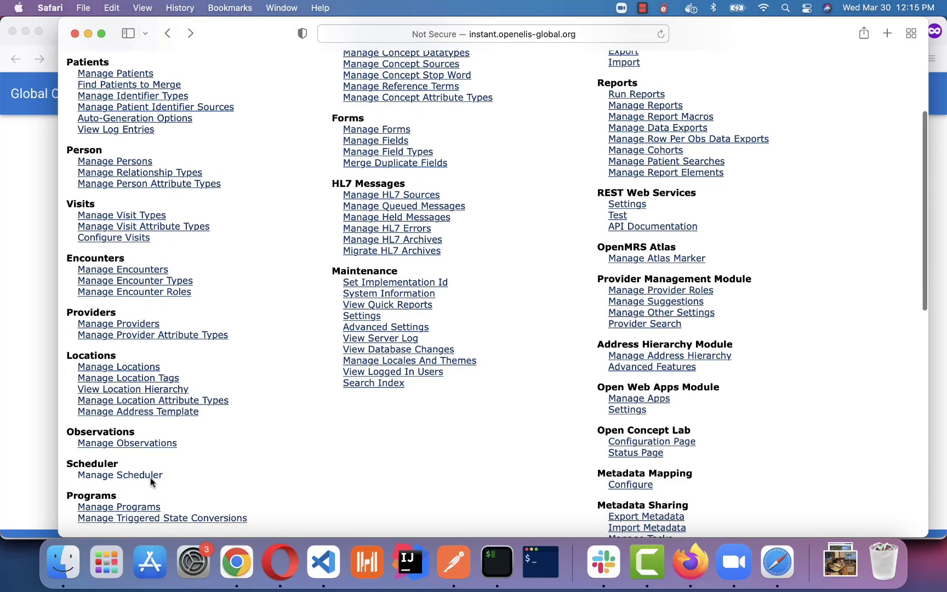
click(152, 474)
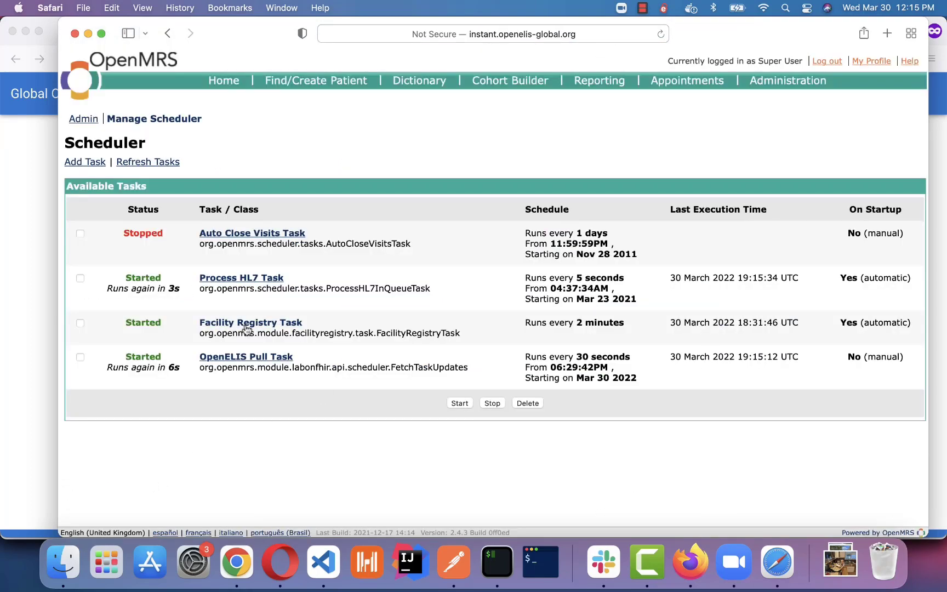
Return to the OpenMRS home dashboard.
click(221, 82)
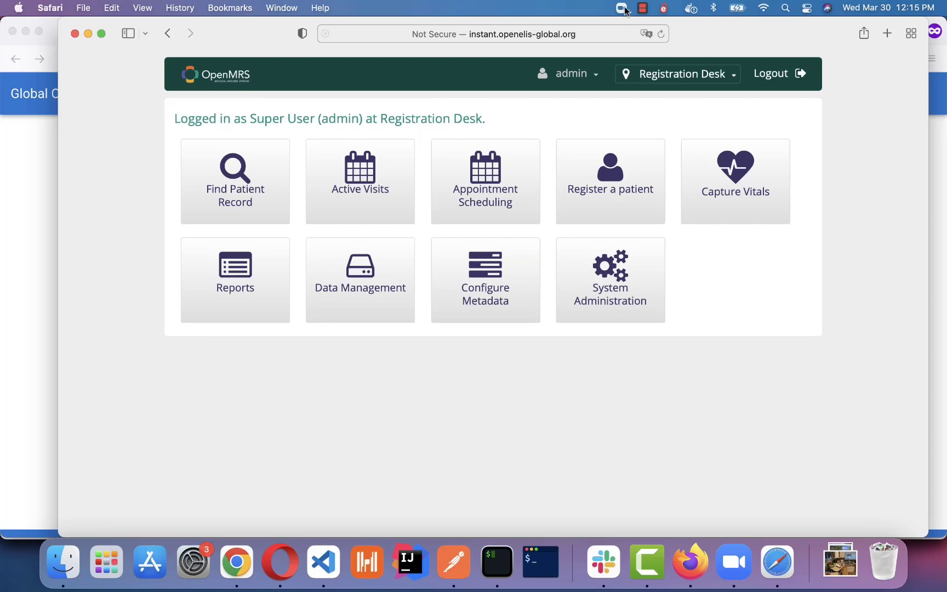
click(642, 8)
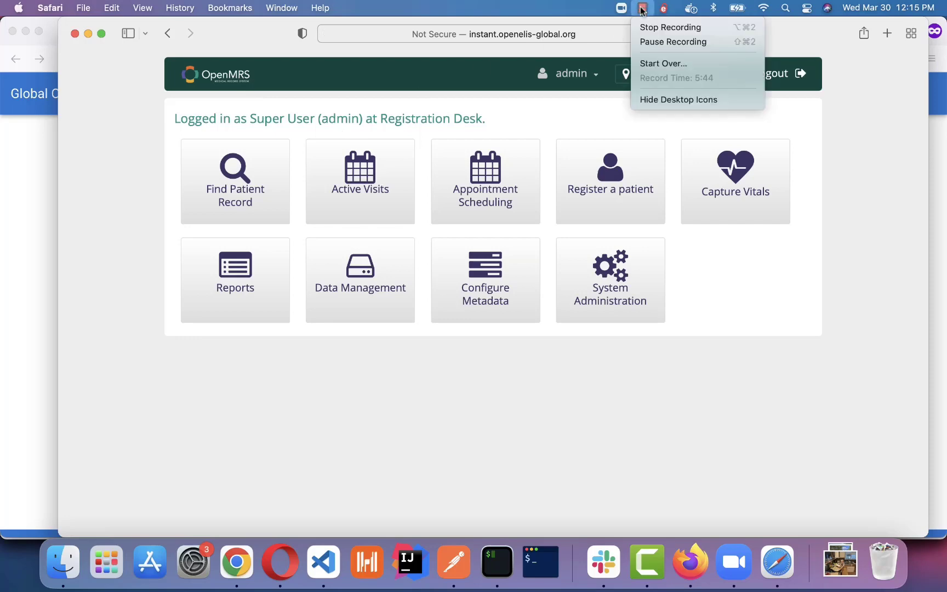
click(675, 43)
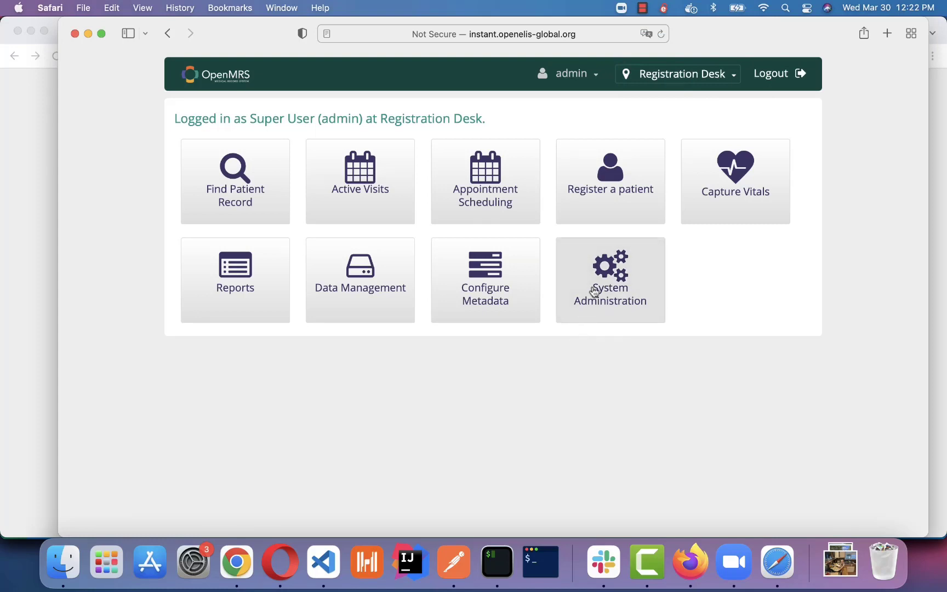
Open Manage Locations from Configure Metadata and review the synced facilities' mCSD tags.
click(499, 288)
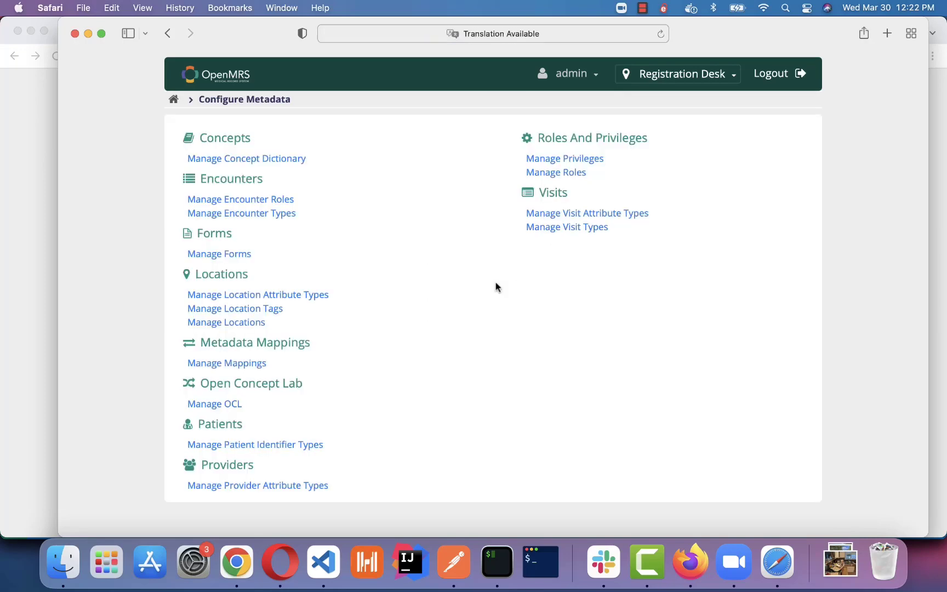
click(241, 322)
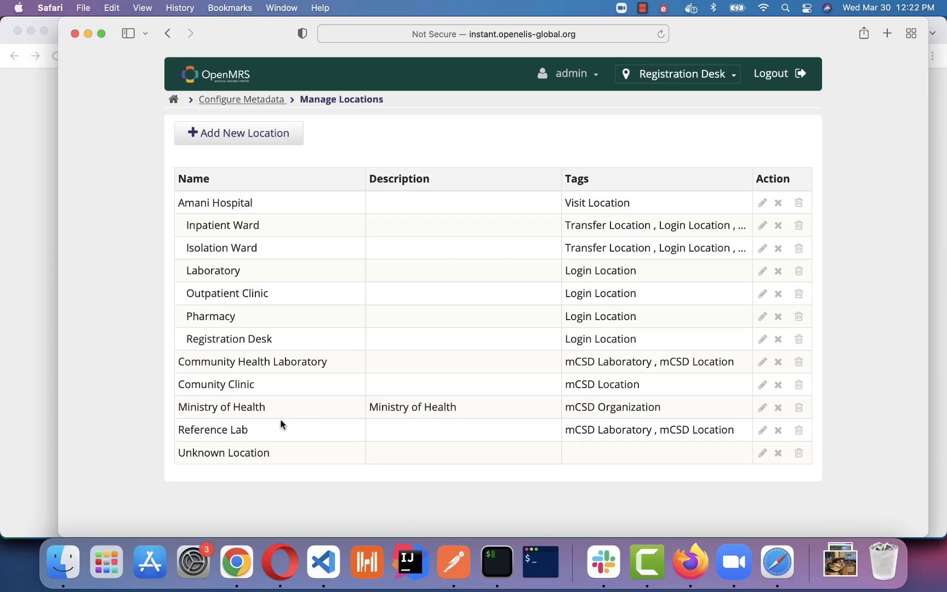
triple_click(612, 403)
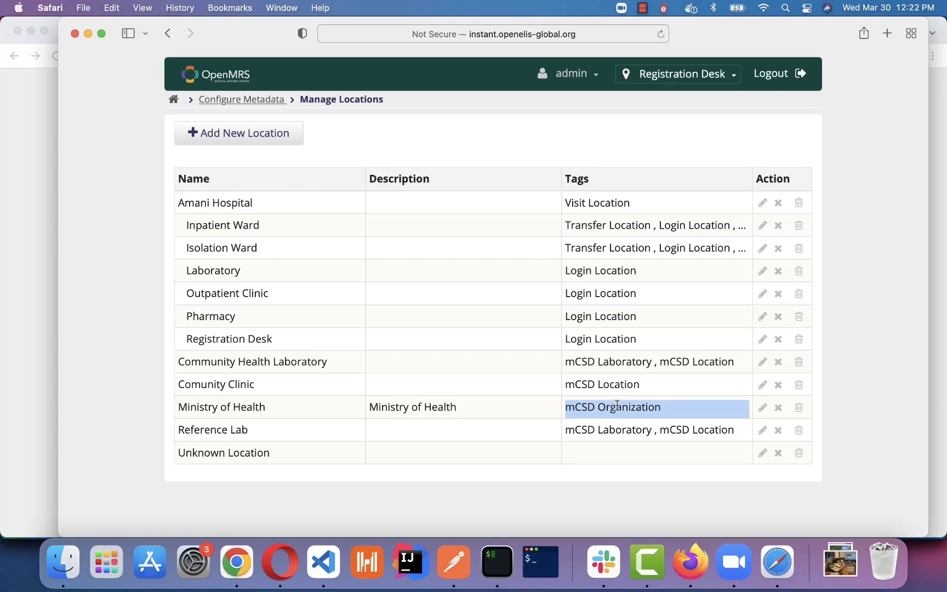
click(217, 407)
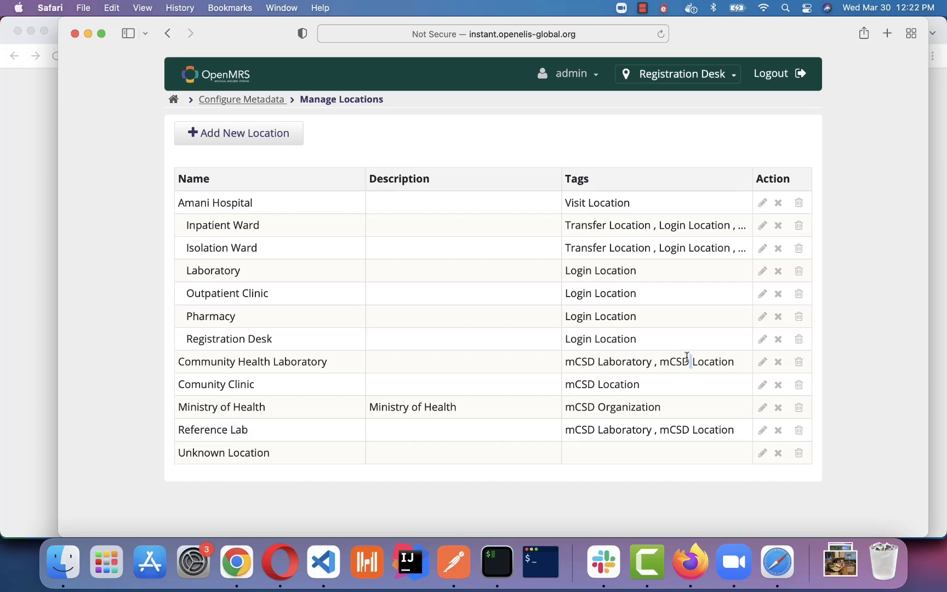
click(608, 380)
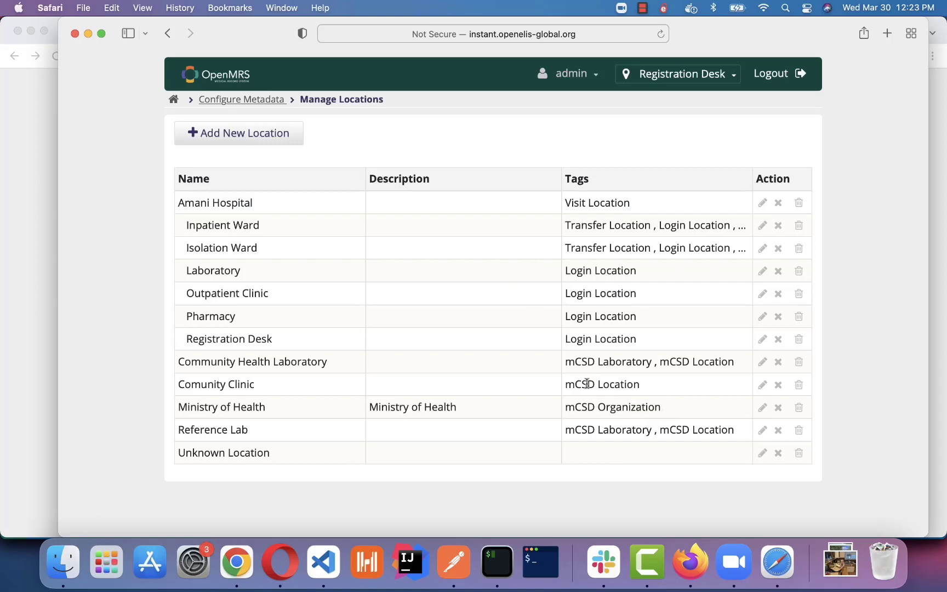
Add Login, Admission, Visit and Transfer Location tags to Comunity Clinic and save it.
click(762, 386)
scroll(352, 395, down, 1)
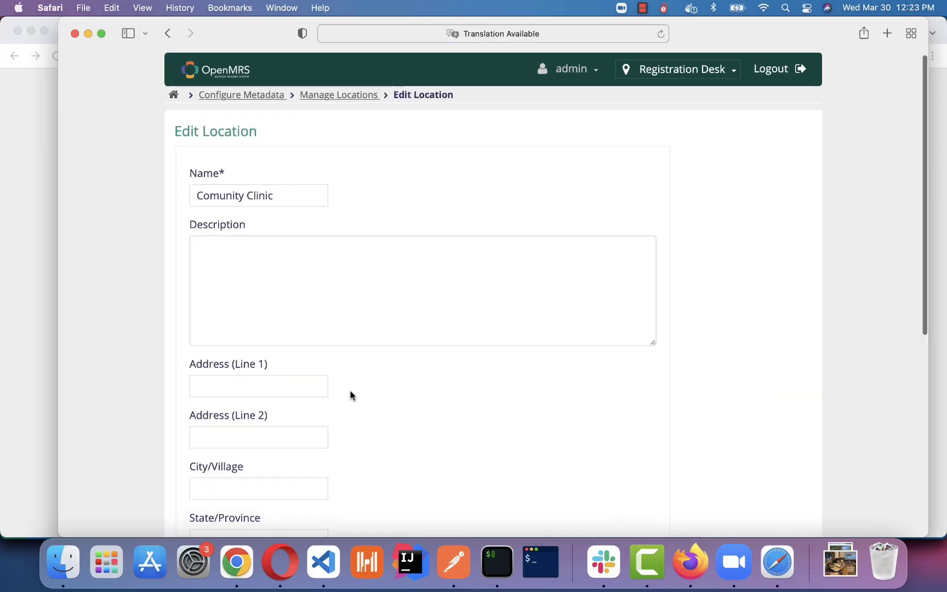
scroll(351, 395, down, 10)
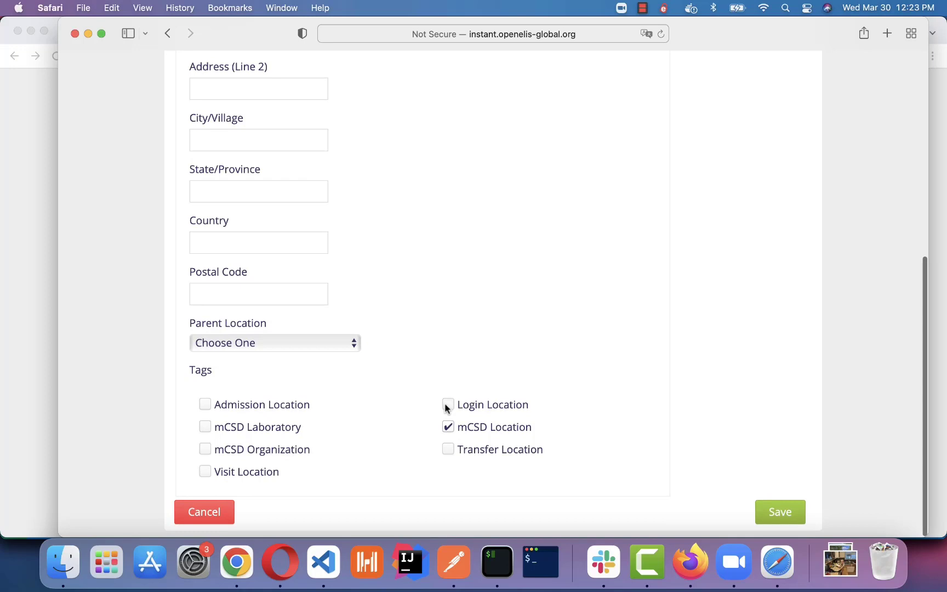
click(446, 405)
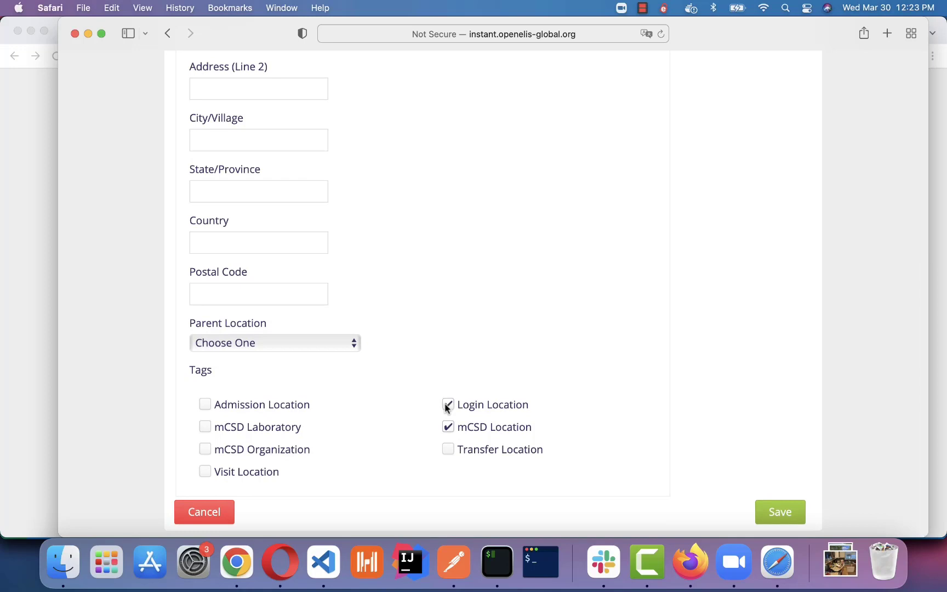
click(207, 405)
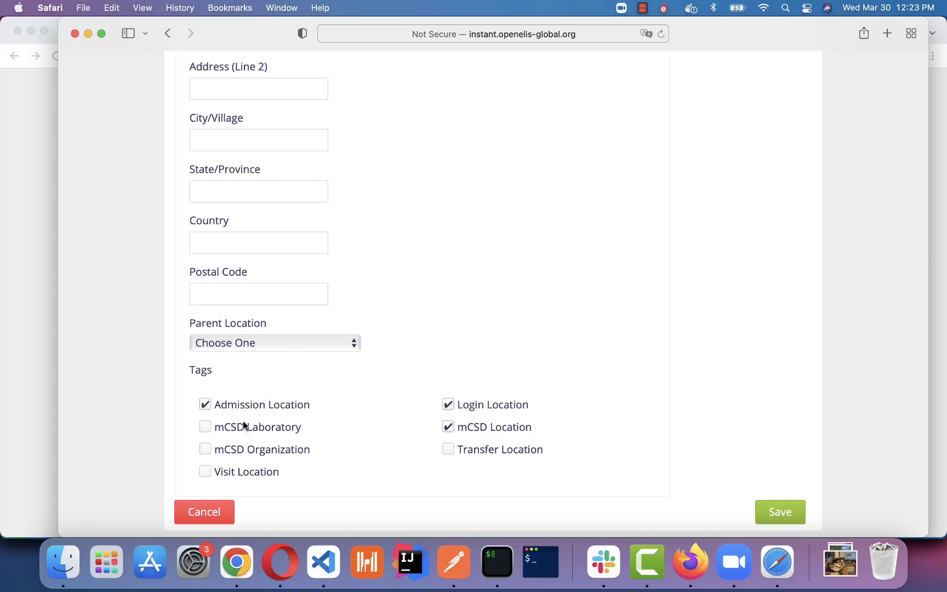
click(206, 472)
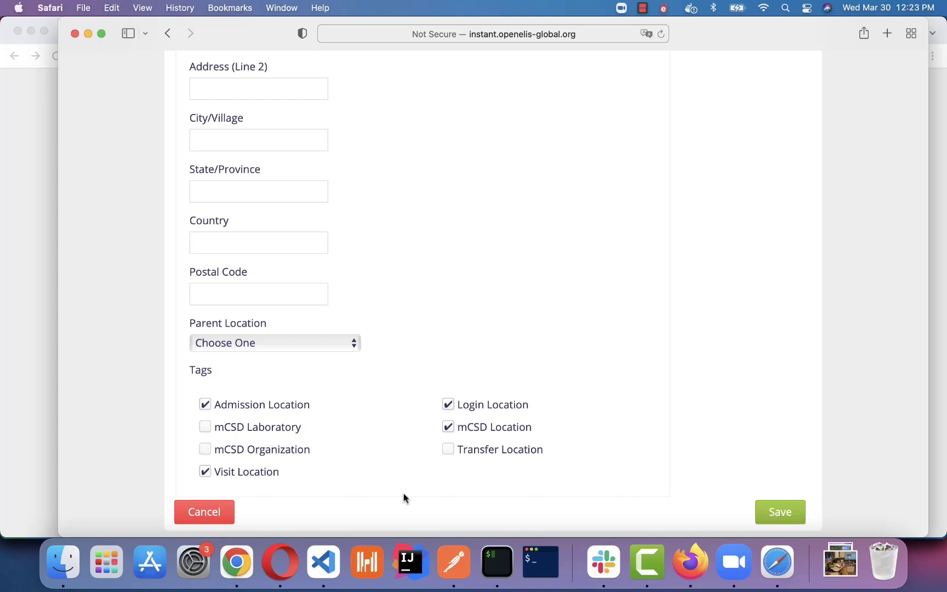
click(445, 450)
click(780, 512)
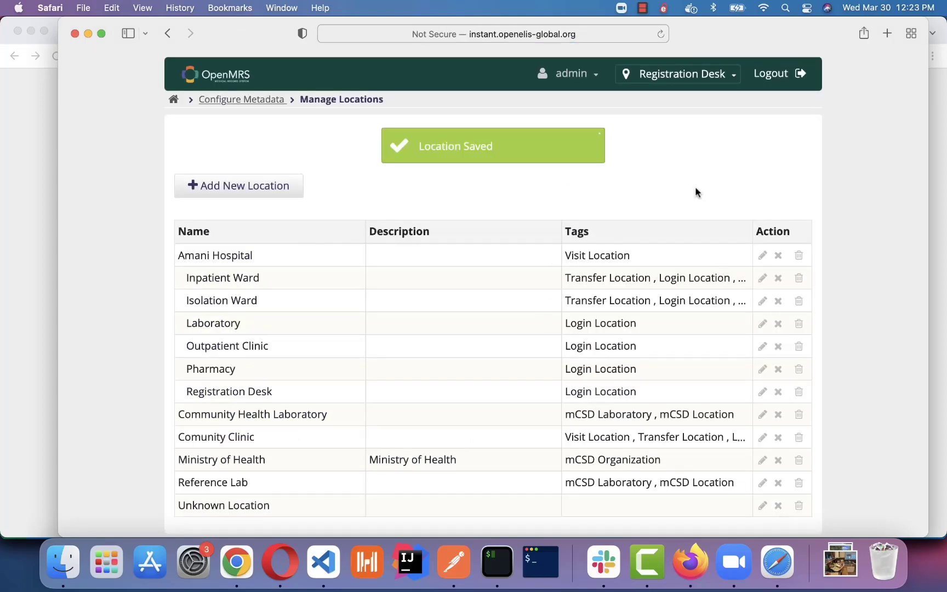
Log out, choose Comunity Clinic as session location, and enter the username and password.
click(781, 81)
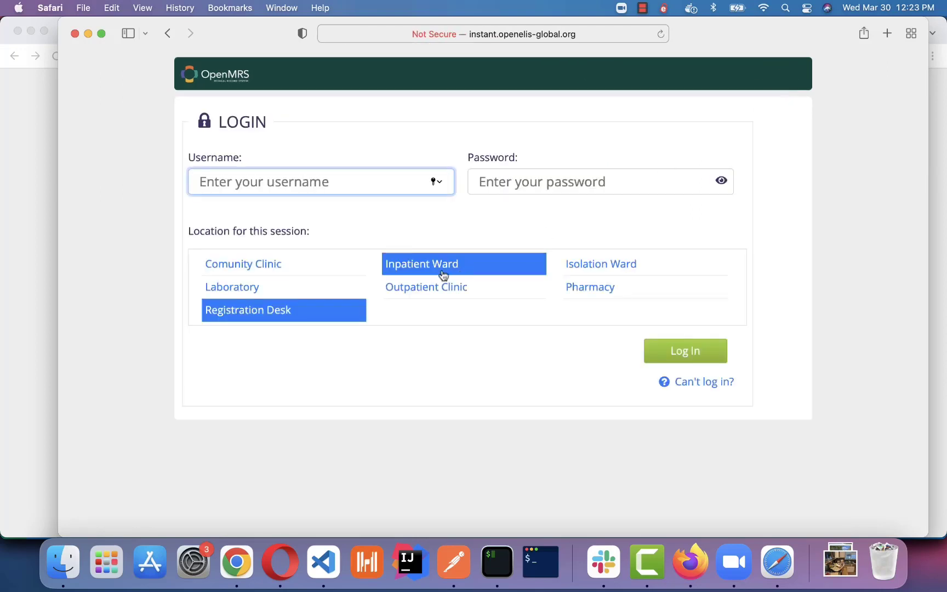
click(272, 267)
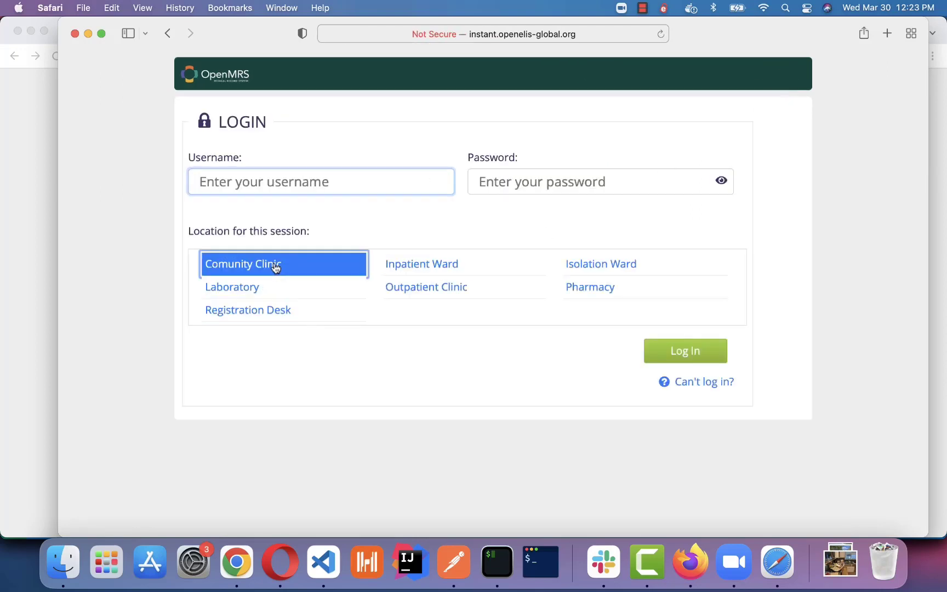
click(300, 179)
text(admin)
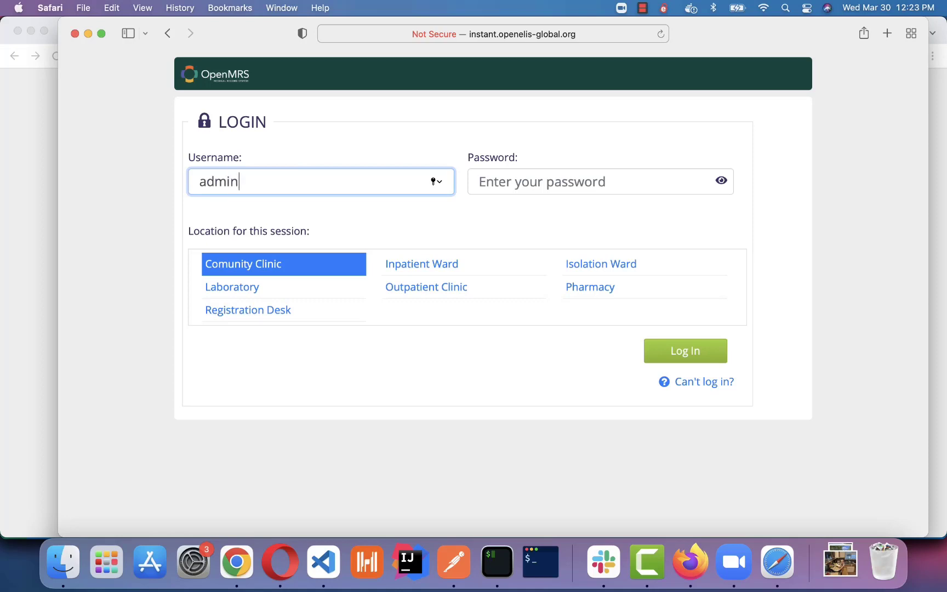
key(Tab)
text(Admi)
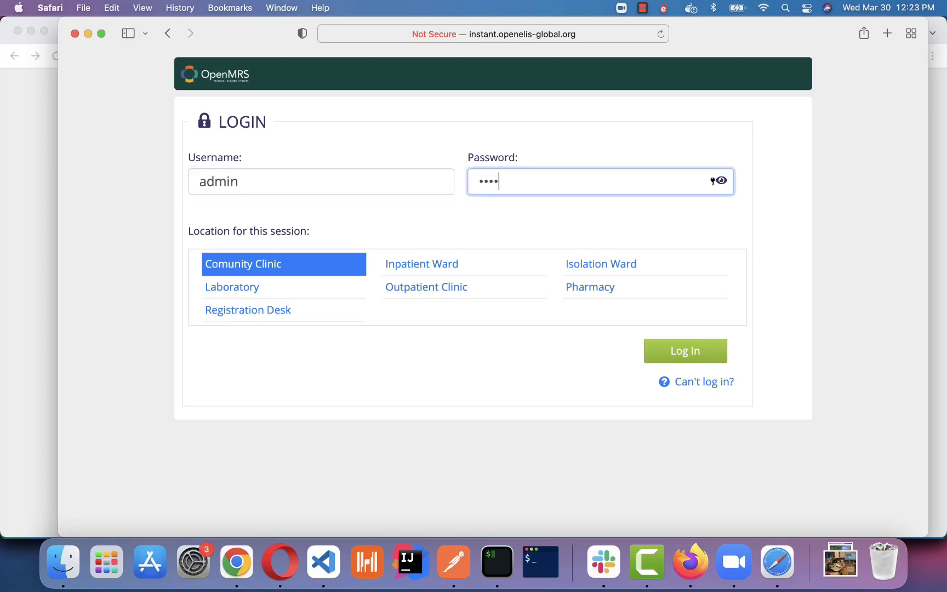